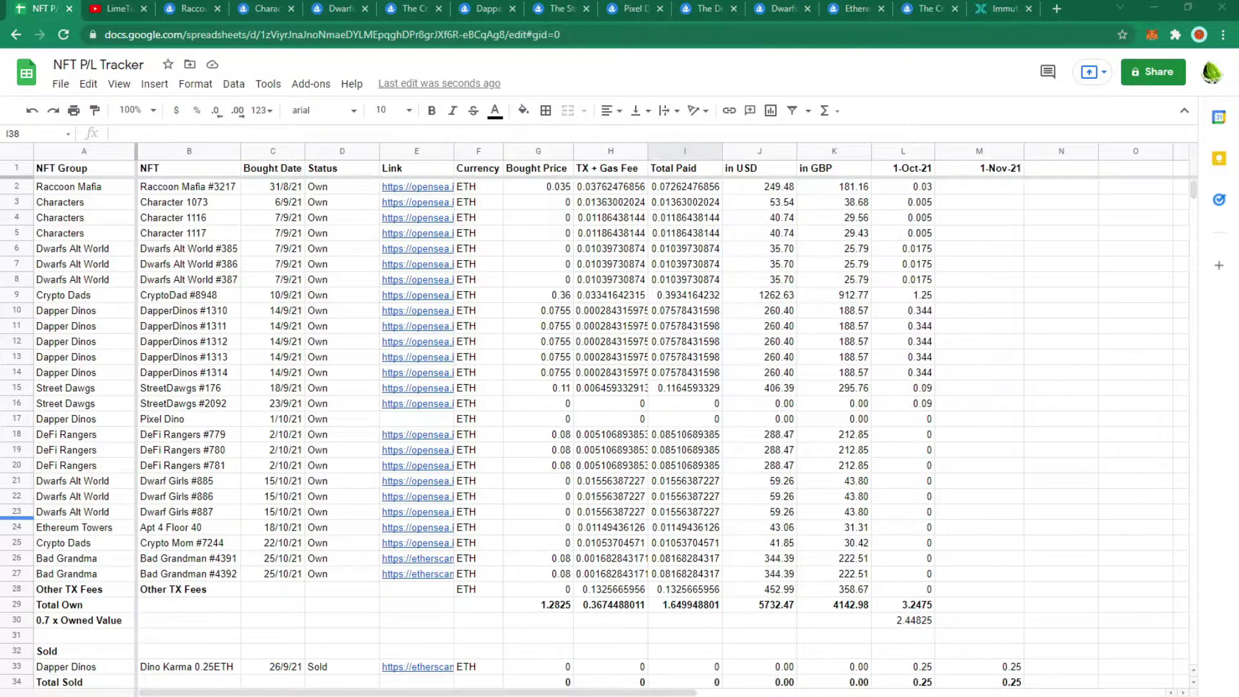
Switch from the NFT P/L Tracker to the LimeTube YouTube channel tab
key(ctrl+Tab)
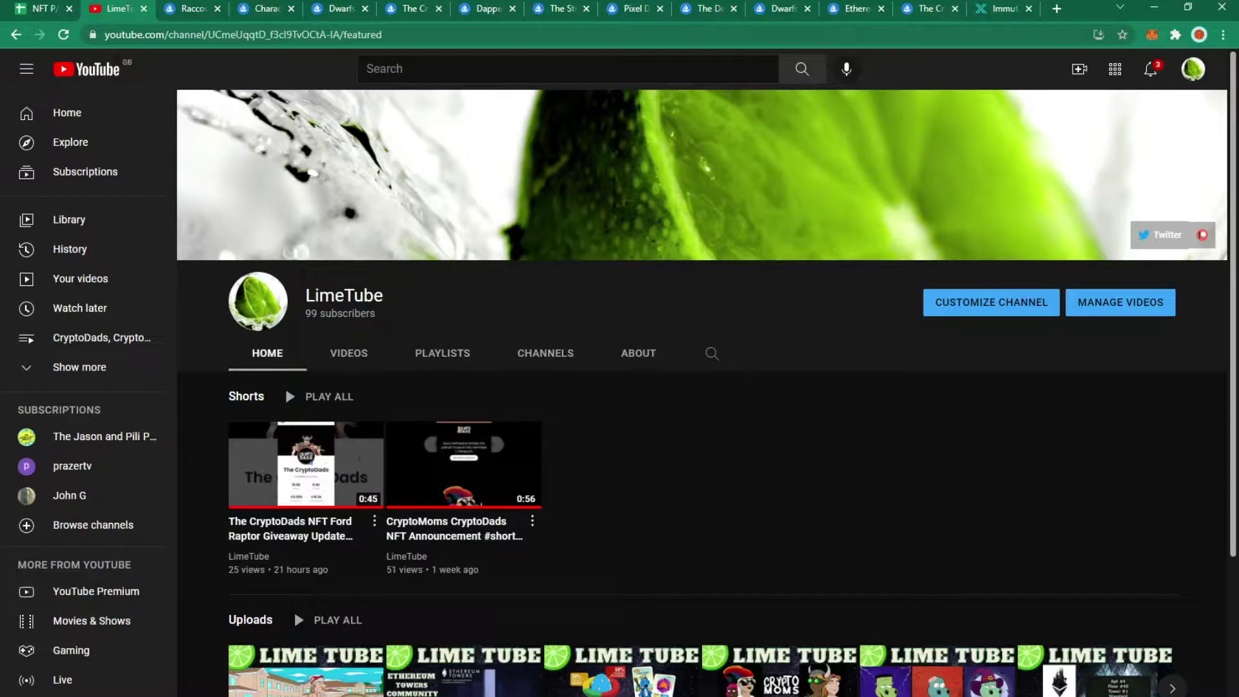
Go back from YouTube to the NFT P/L Tracker spreadsheet tab
key(ctrl+shift+Tab)
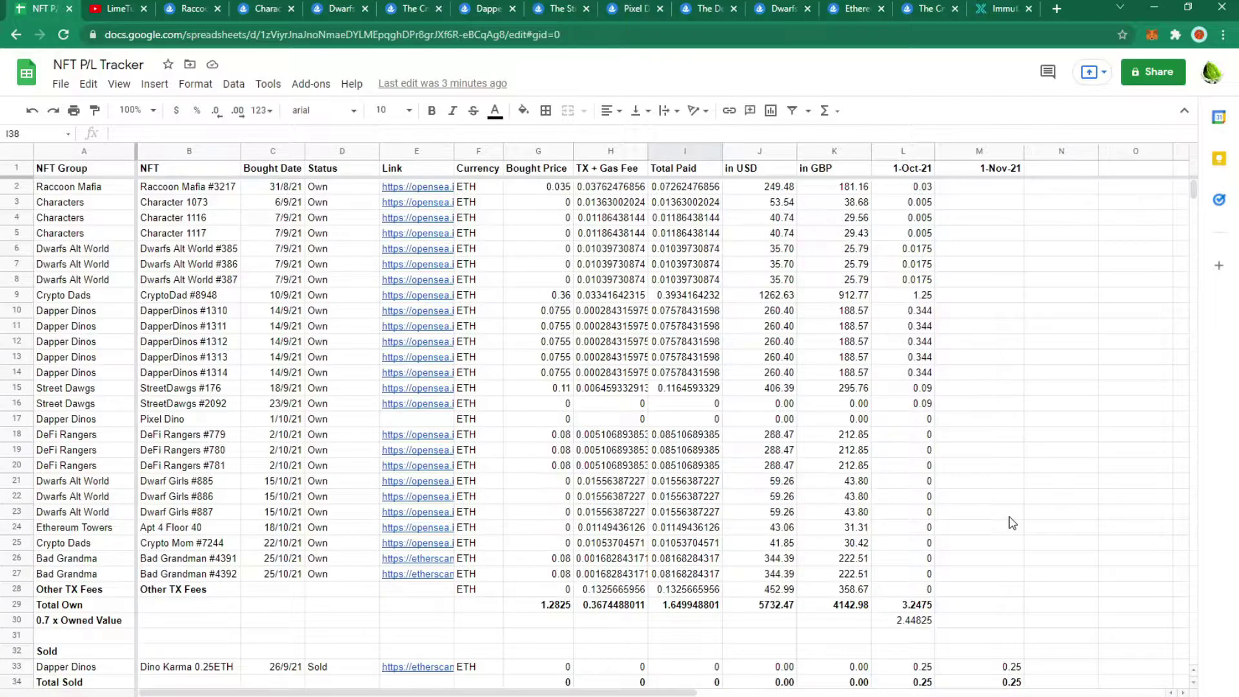
drag(65, 418, 64, 574)
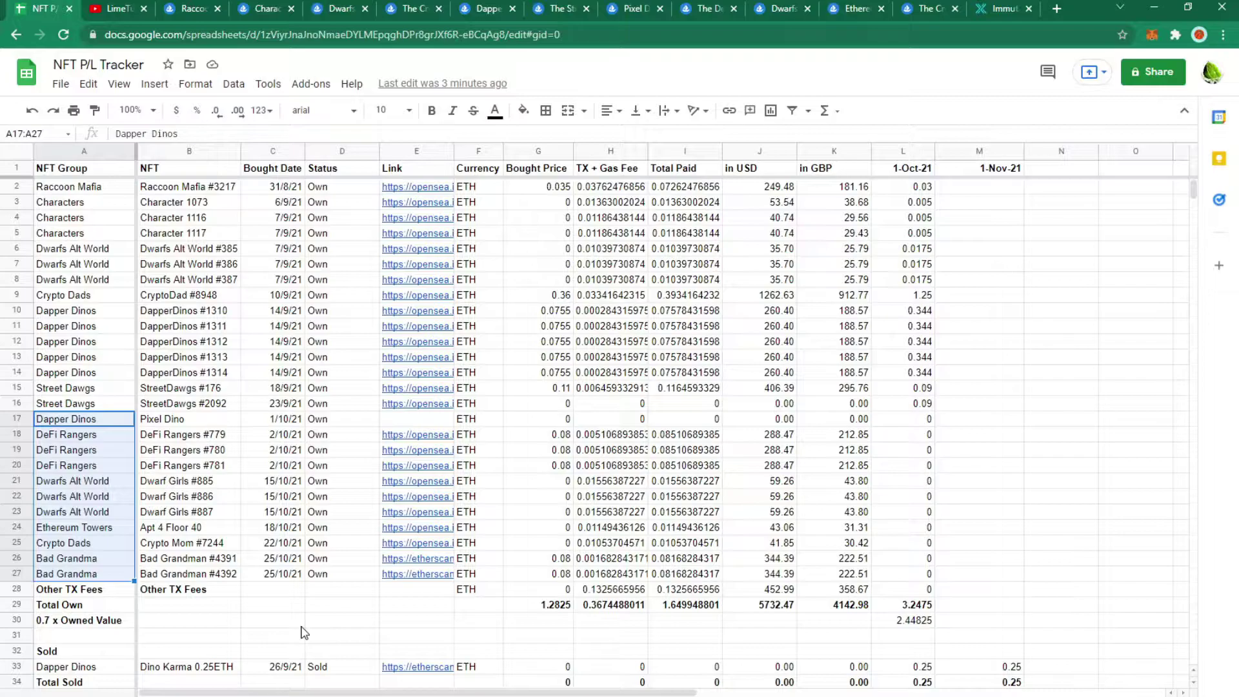
click(979, 187)
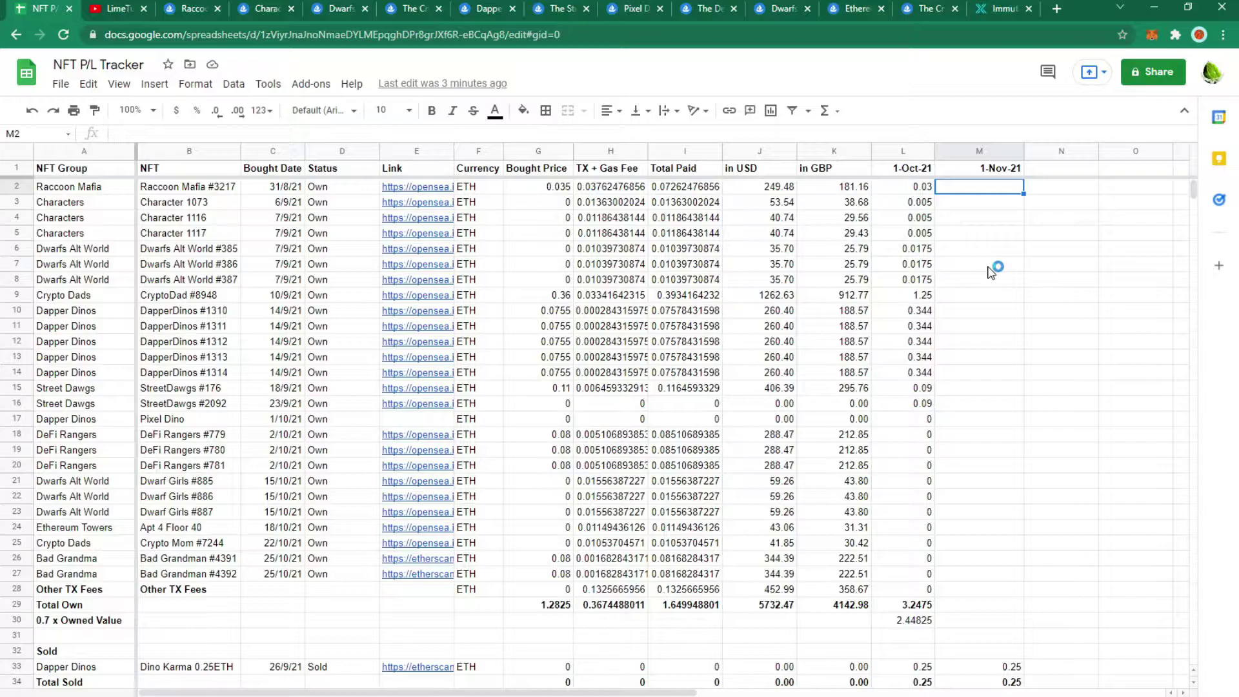
click(166, 7)
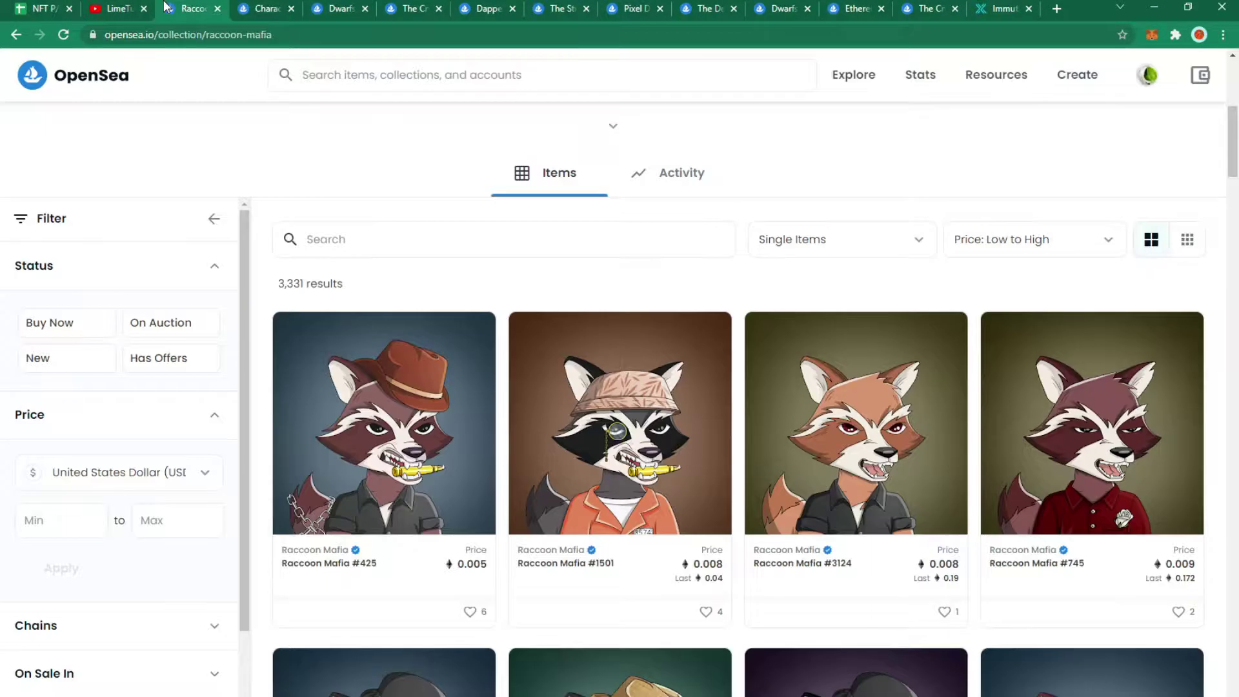
scroll(672, 210, up, 5)
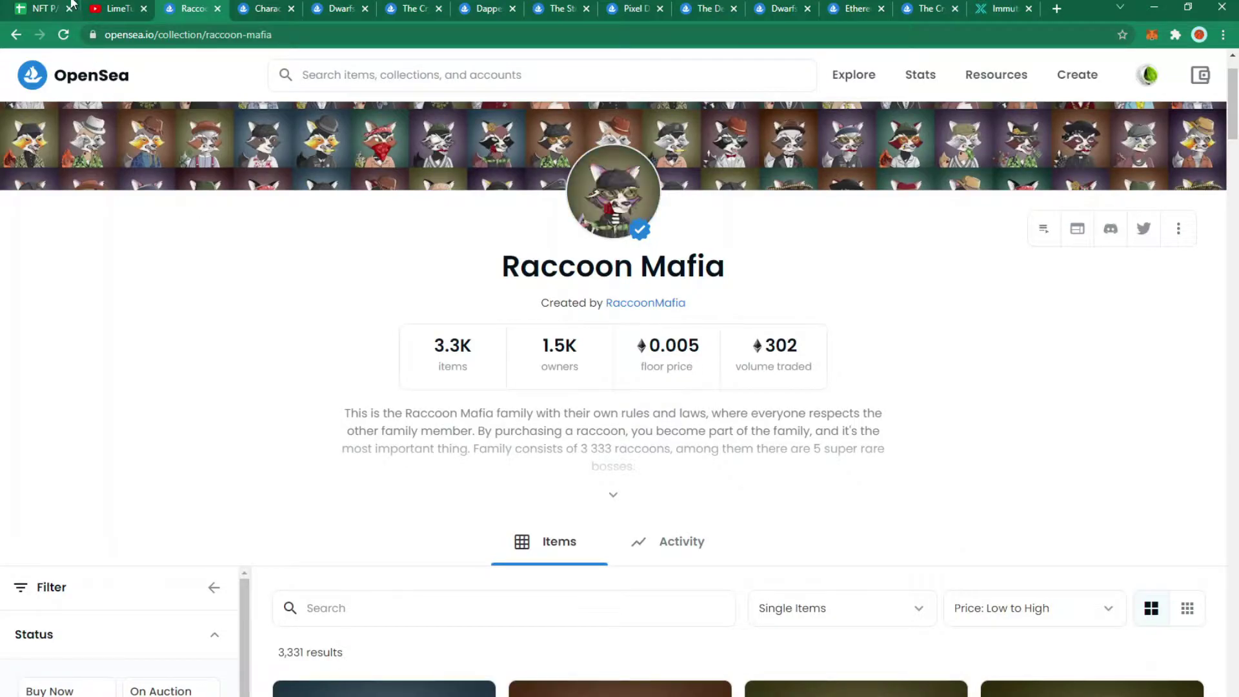
click(50, 5)
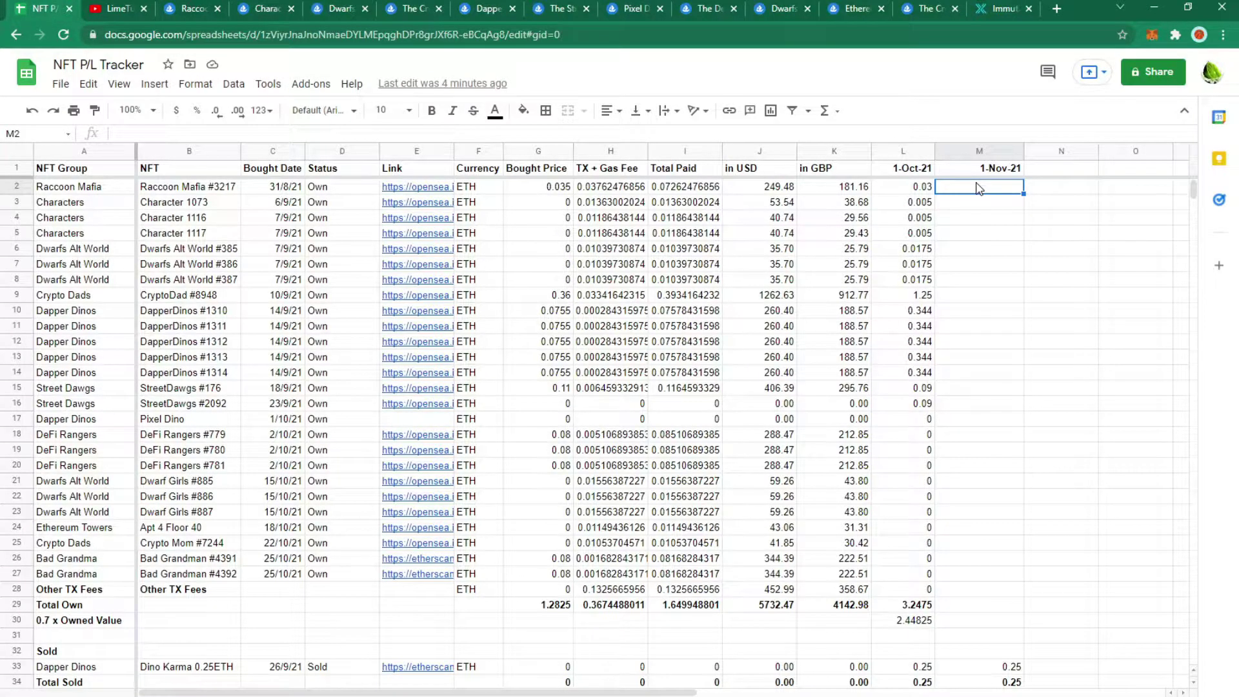
Enter 0.005 in M2 for Raccoon Mafia #3217, then check the Characters (for games) floor price
text(0.005)
key(Return)
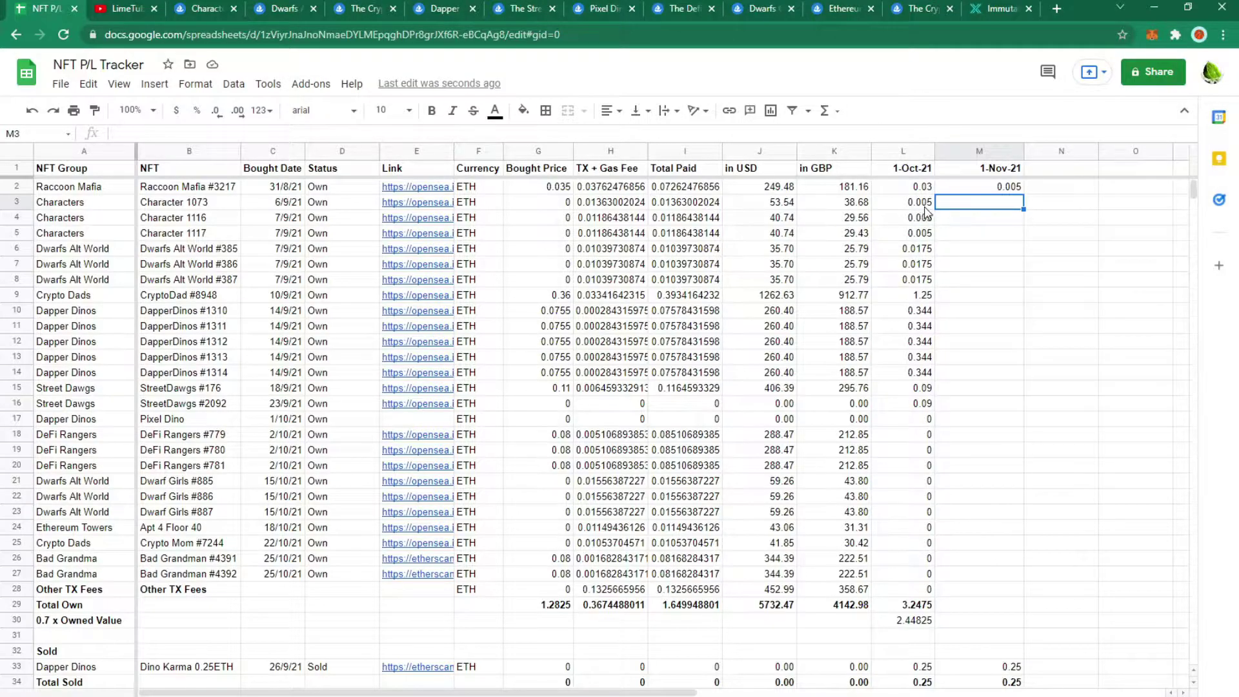
click(196, 10)
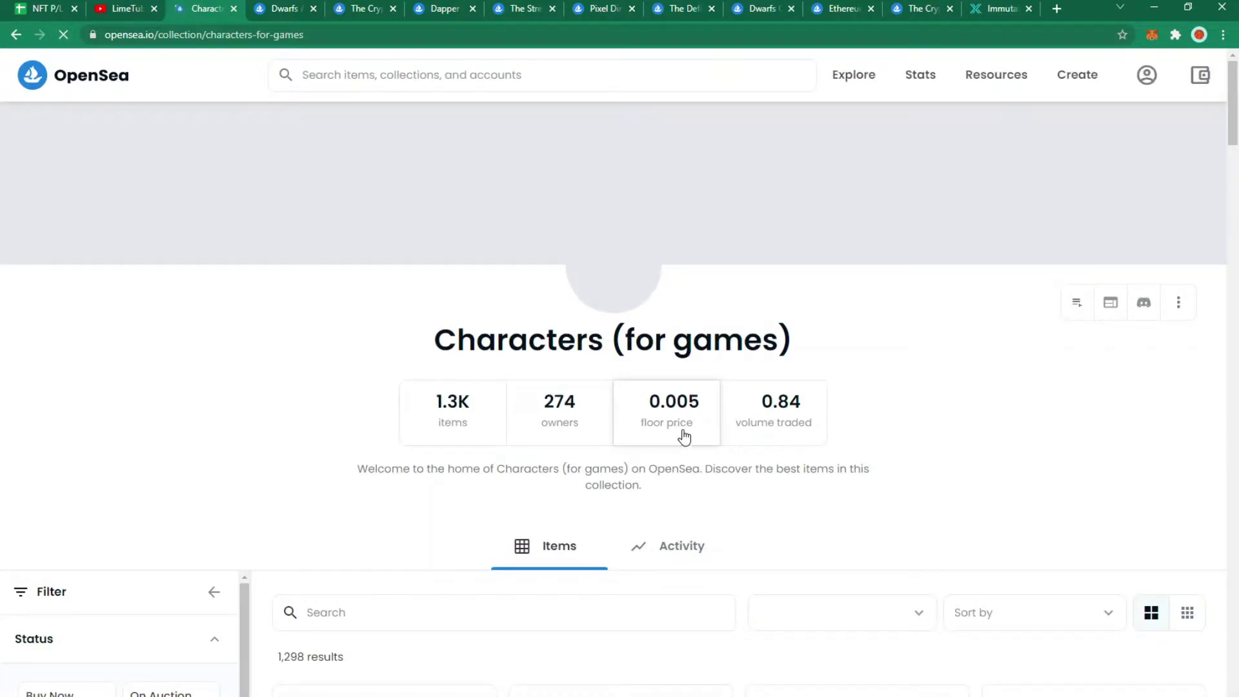
click(42, 11)
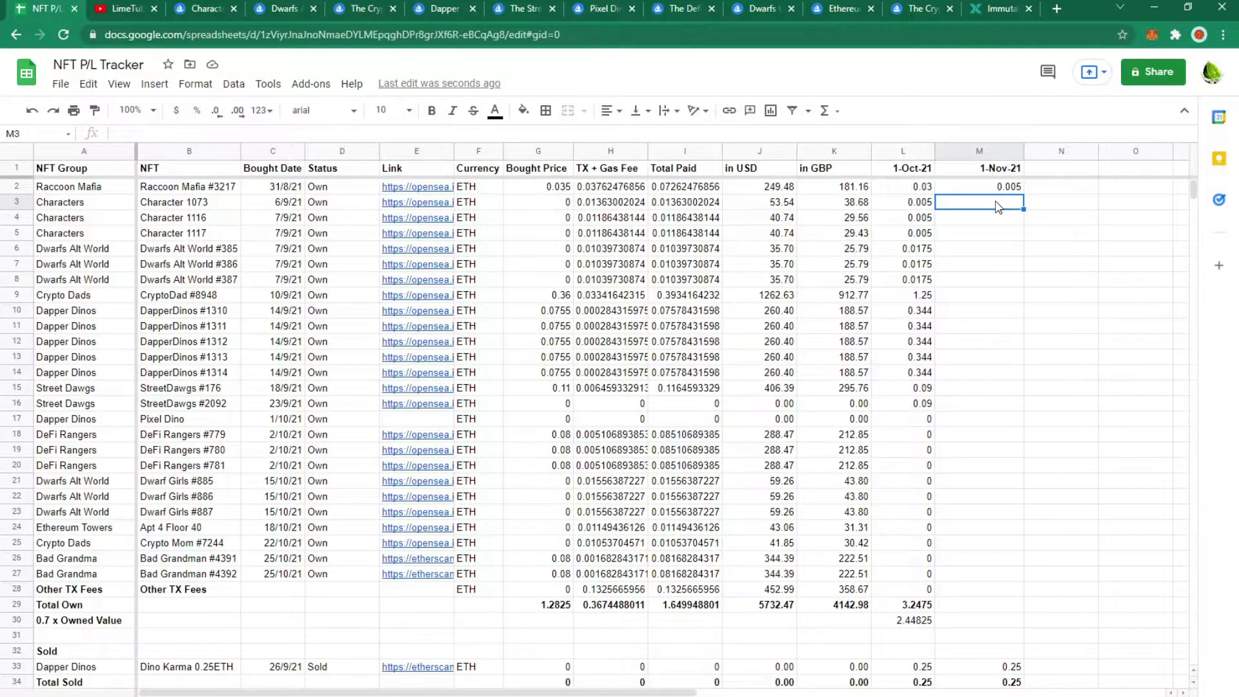
Fill M3, M4 and M5 with 0.005 for the three Characters NFTs
text(0.005)
key(Return)
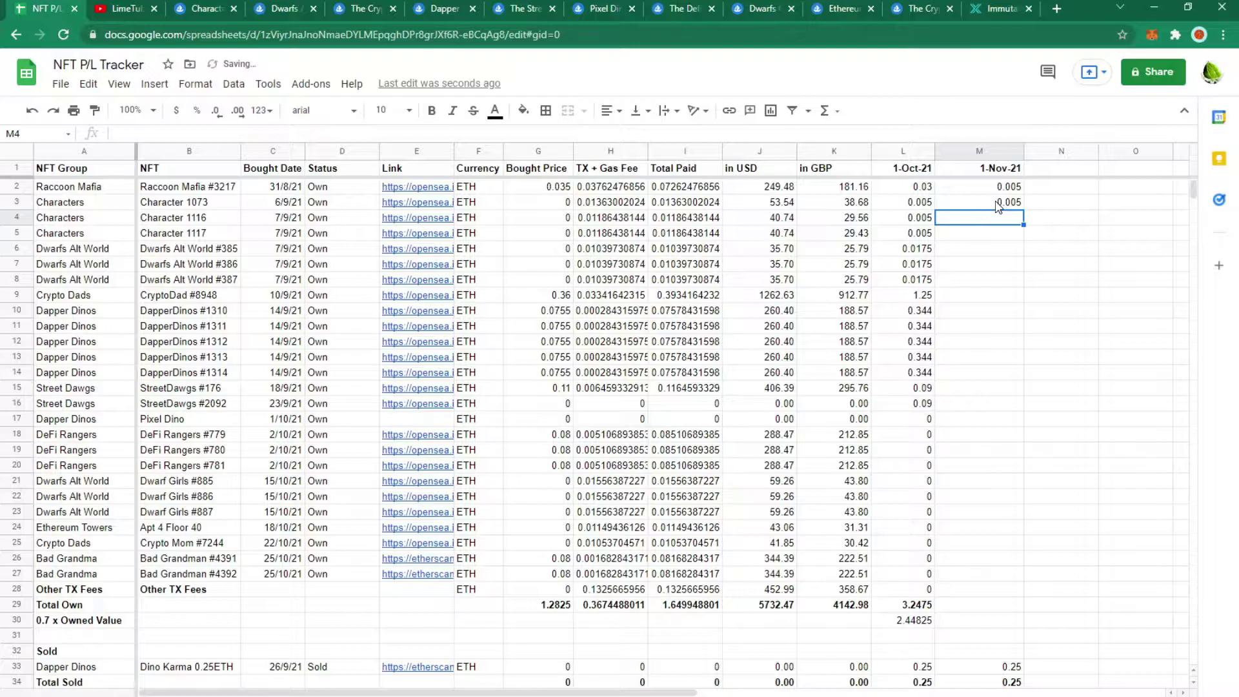
click(999, 207)
key(ctrl+c)
key(Down)
key(ctrl+v)
key(Down)
key(ctrl+v)
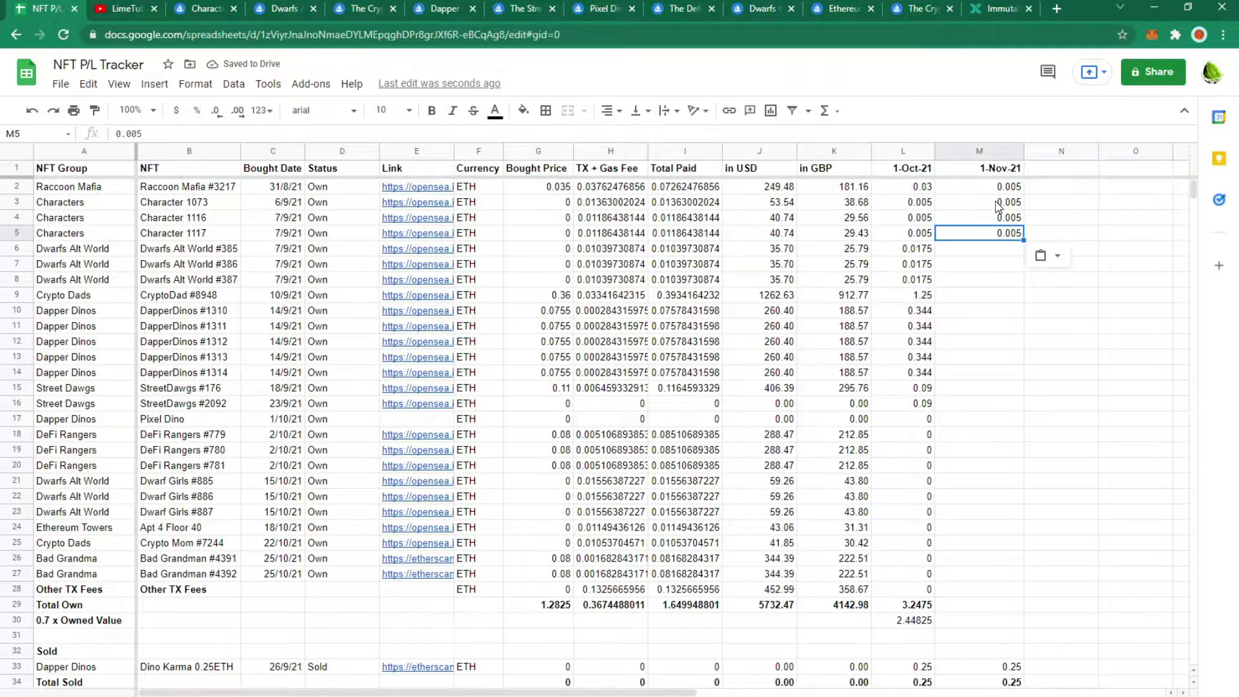
key(Down)
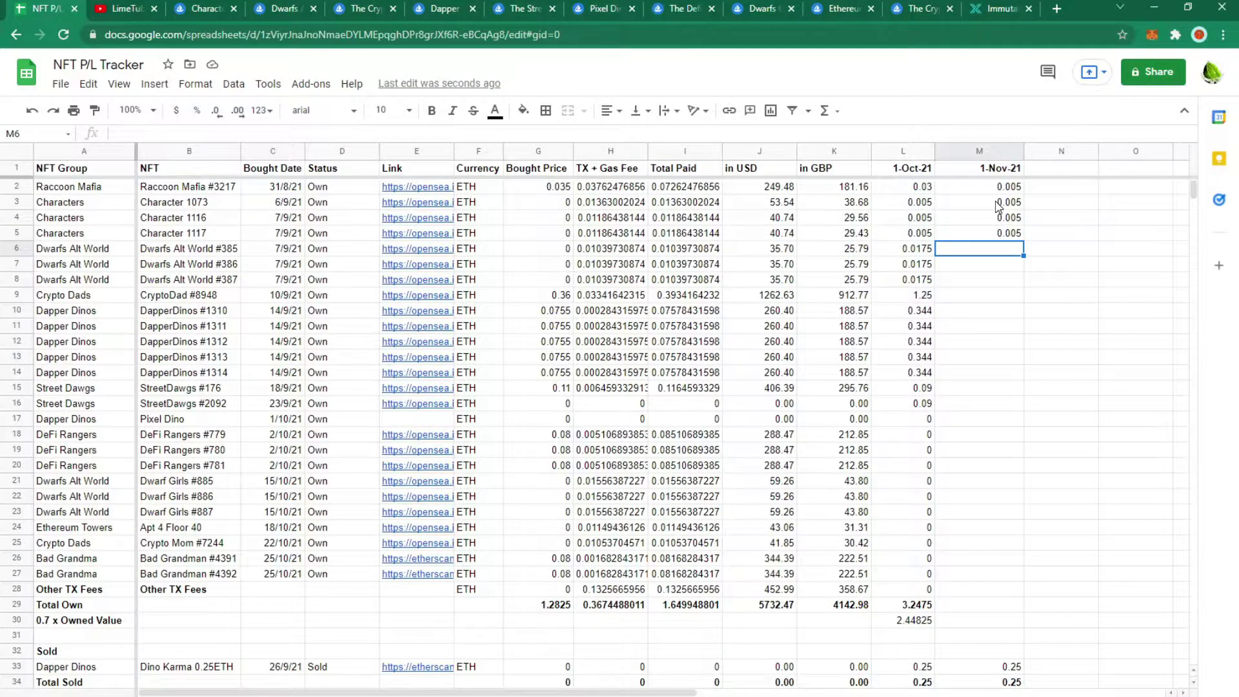
click(284, 8)
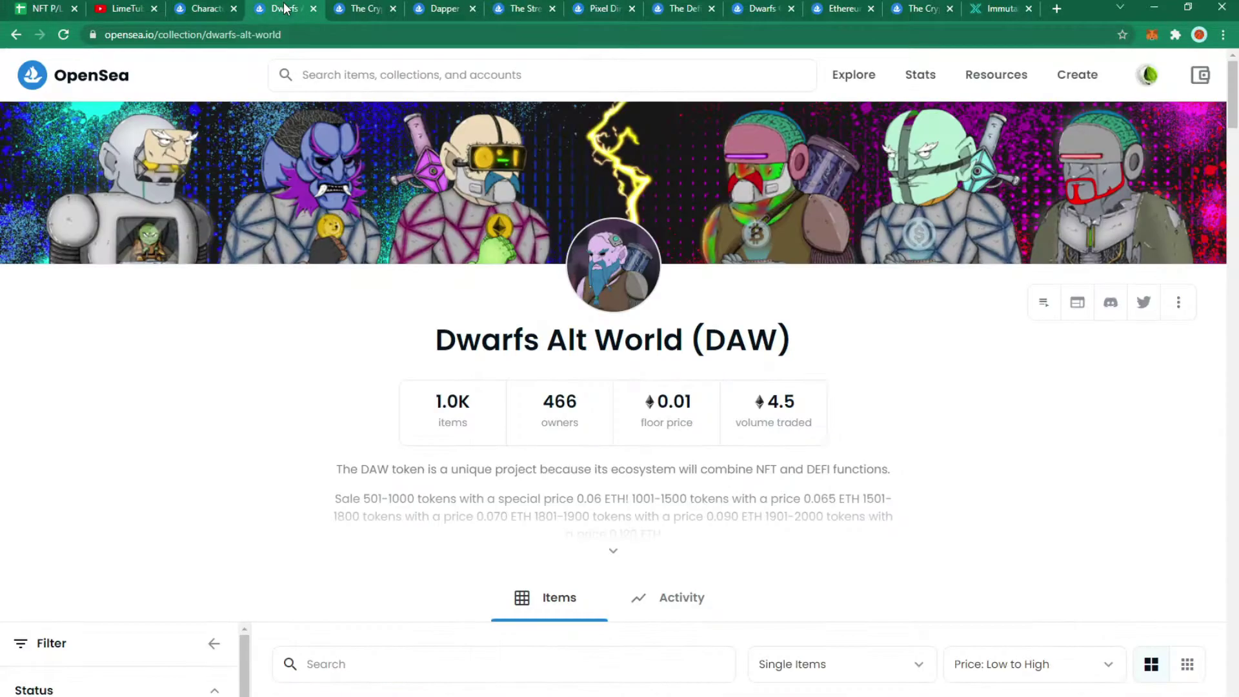
click(60, 28)
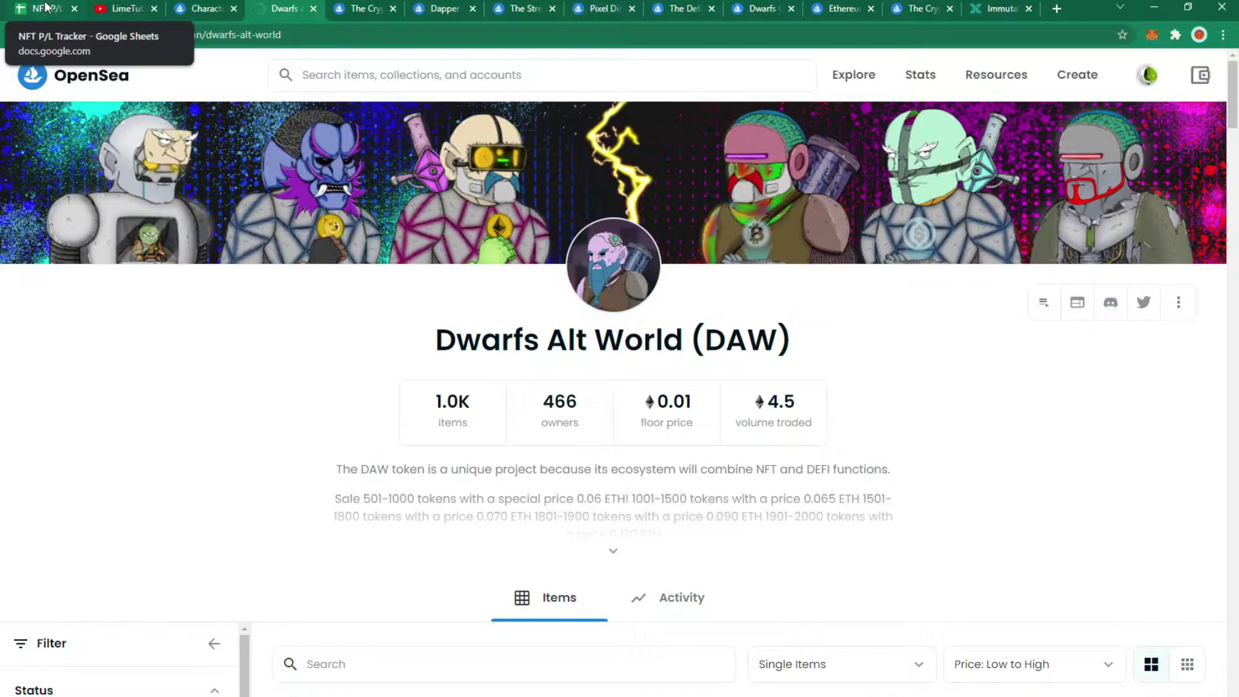
click(43, 8)
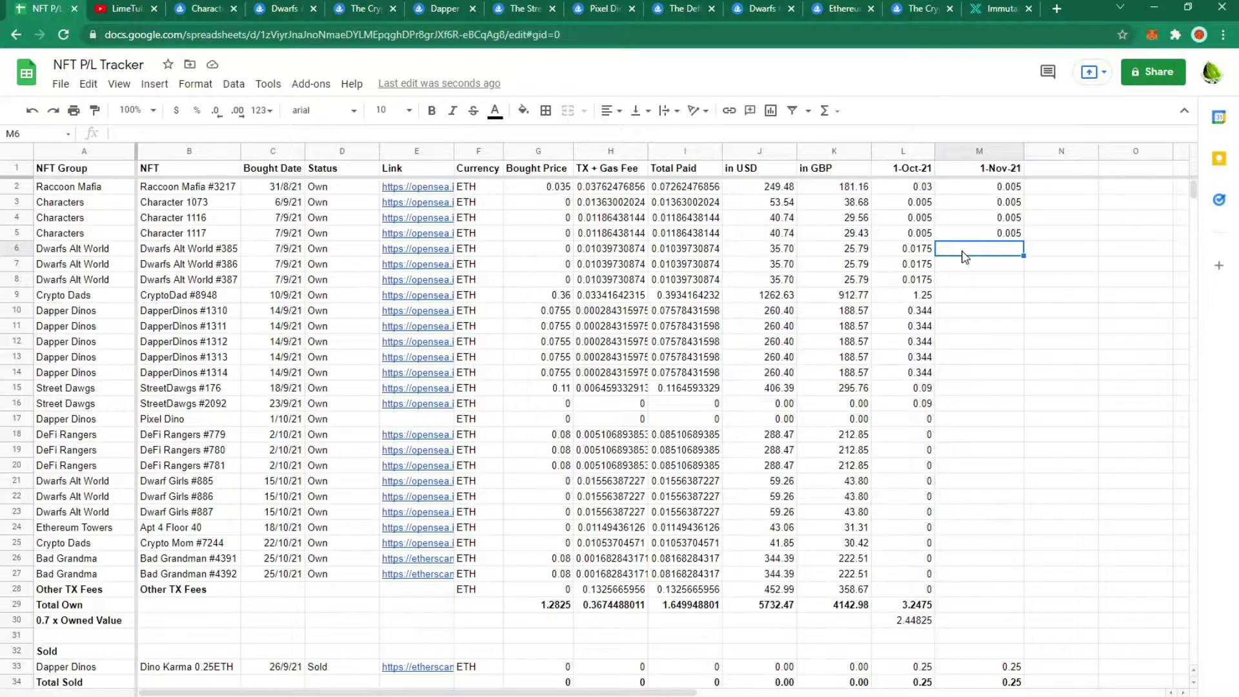
Paste 0.01 into M6, M7 and M8 for the three Dwarfs Alt World rows
key(ctrl+v)
key(Down)
key(ctrl+v)
key(Down)
key(ctrl+v)
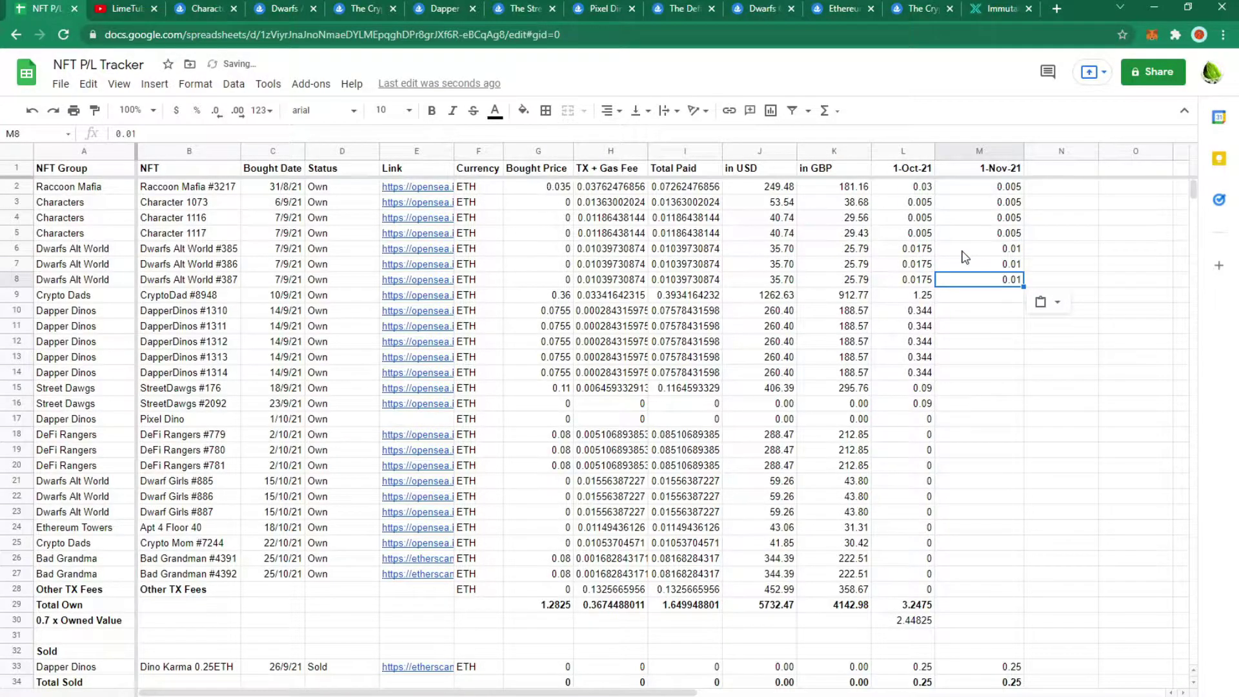
key(Down)
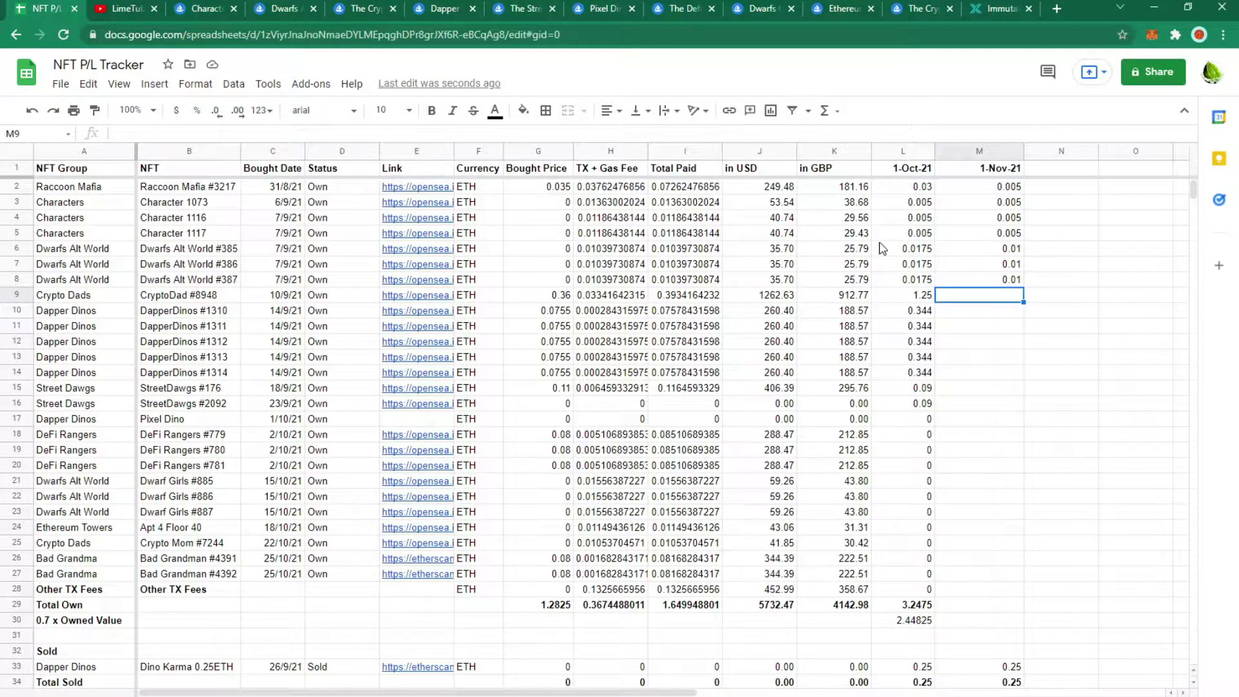
Check the Crypto Dads floor price and enter 0.36 in M9 for CryptoDad #8948
click(357, 10)
text(0.36)
key(Return)
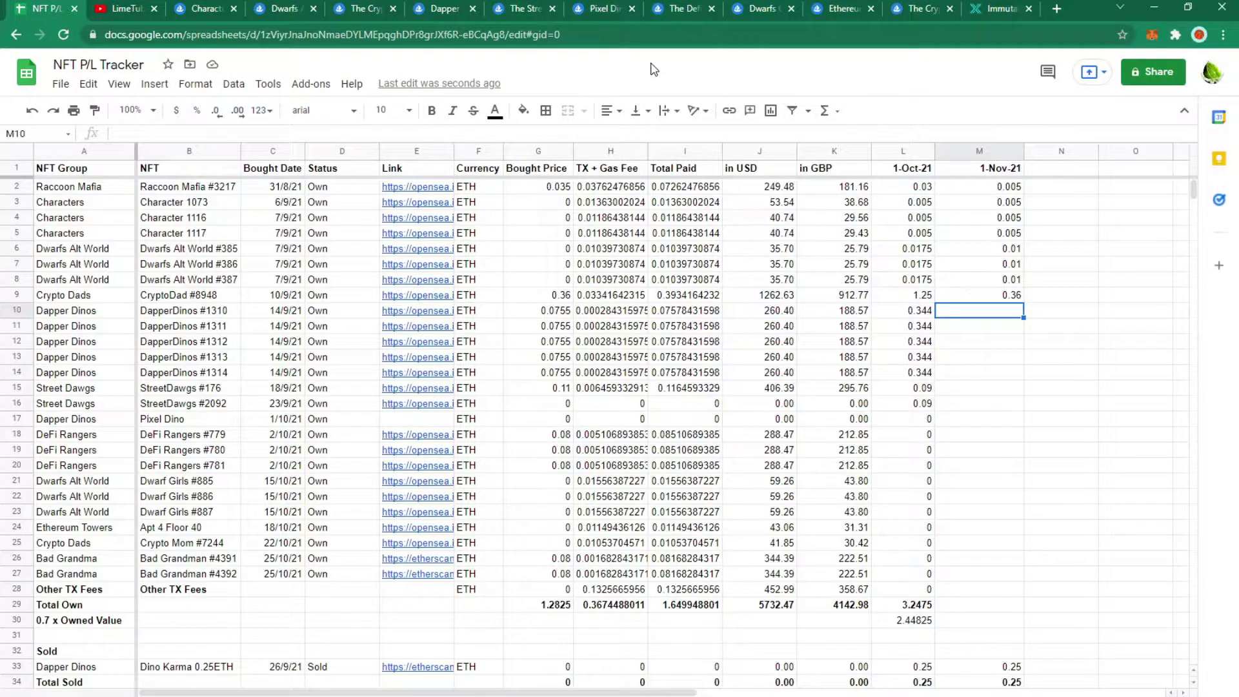
Reload the Dapper Dinos collection and filter to Buy Now listings, cheapest at 0.159 ETH
click(439, 11)
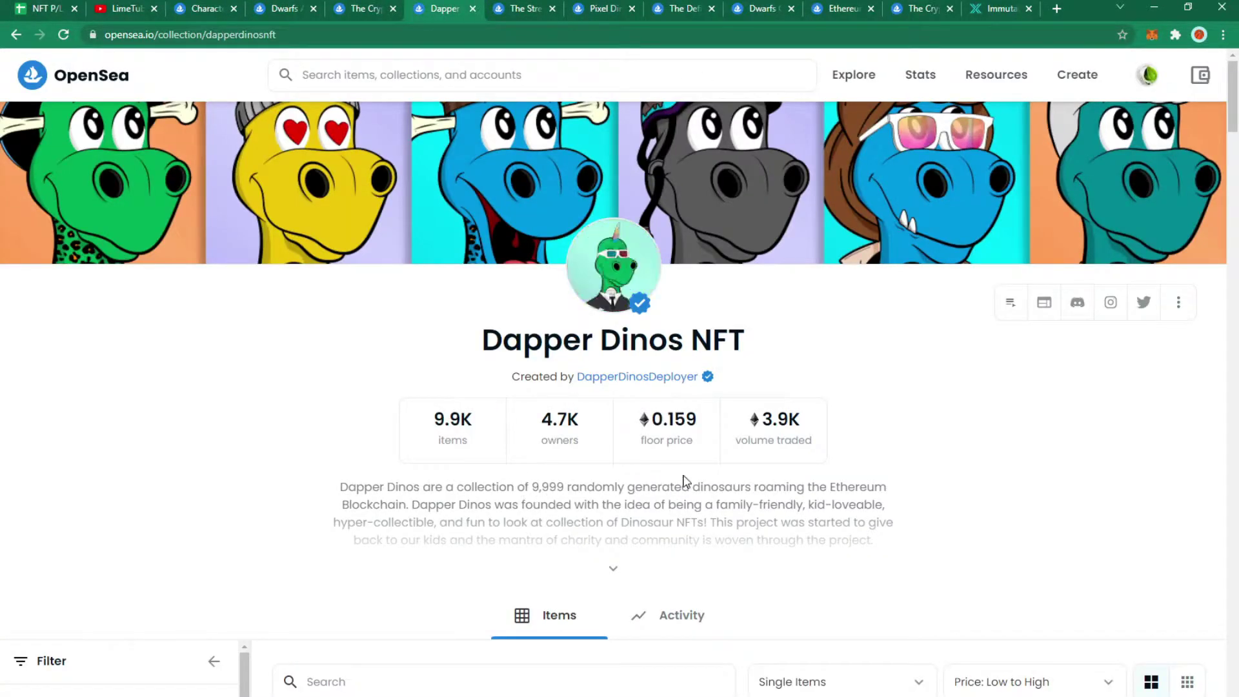
click(59, 34)
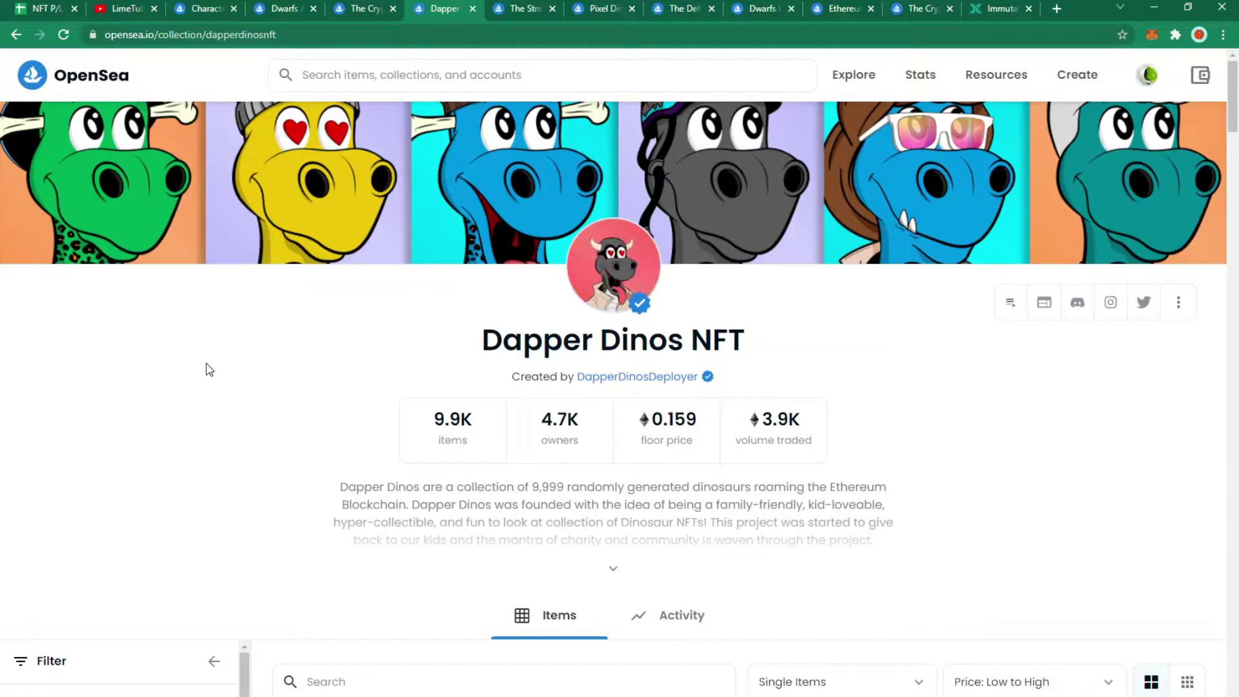
scroll(207, 370, down, 6)
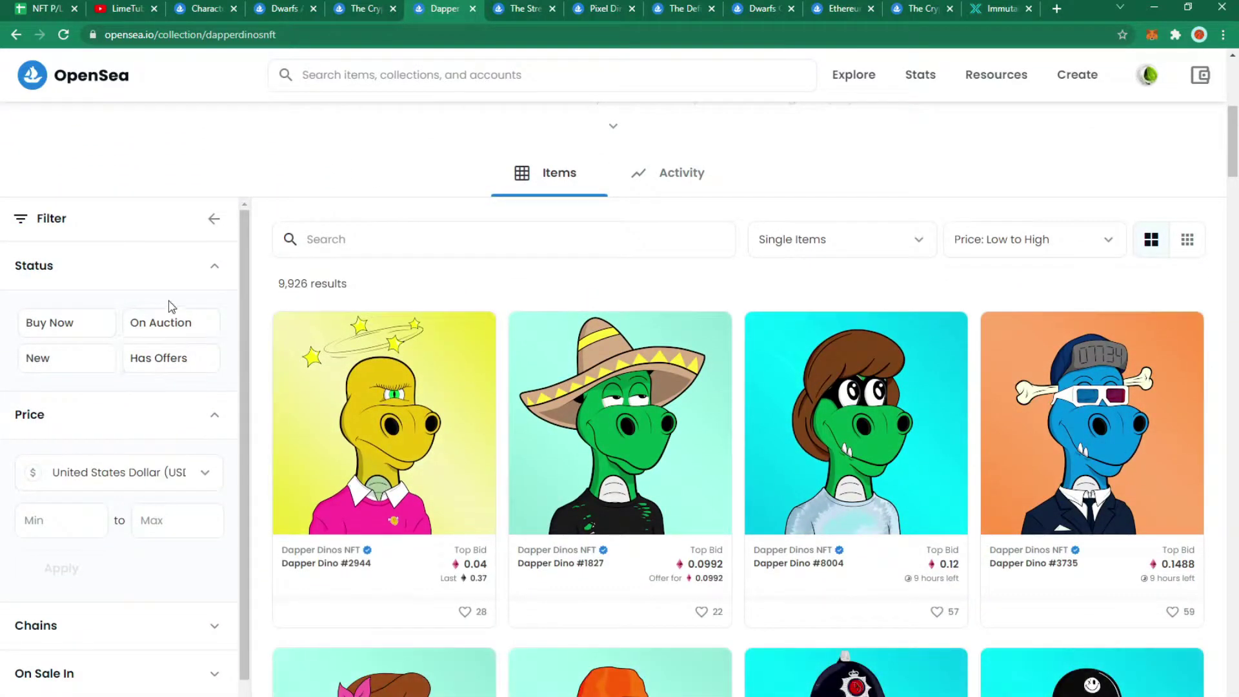
click(29, 332)
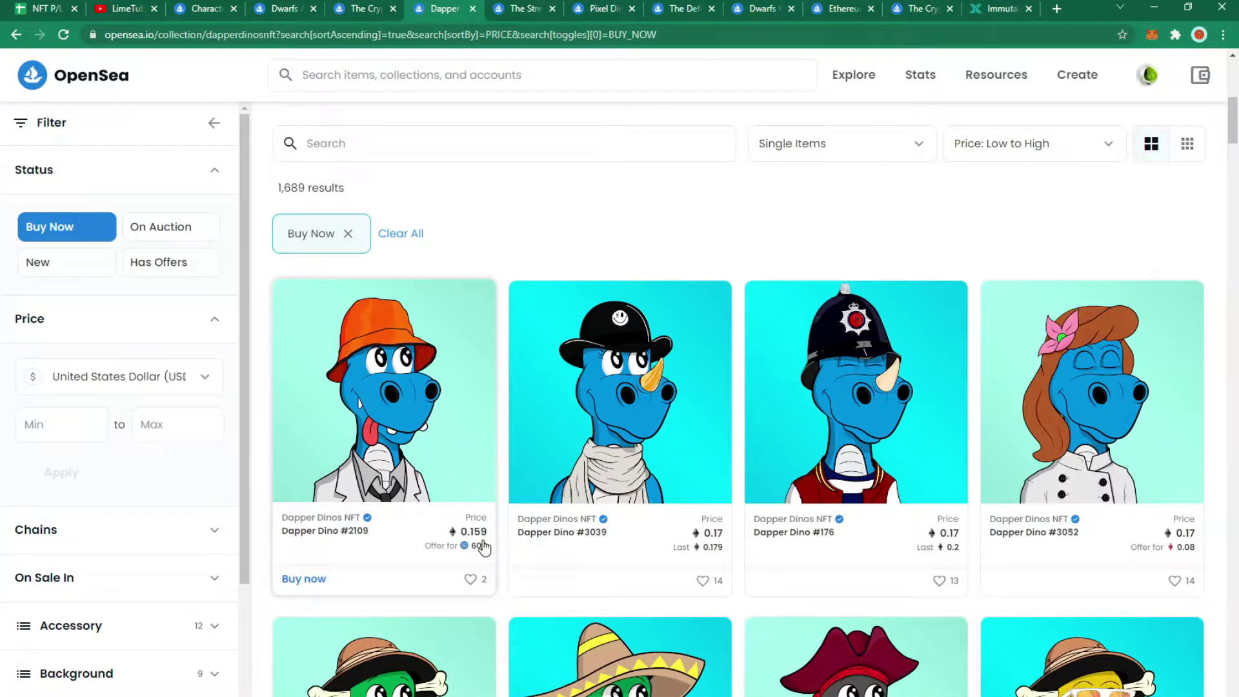
scroll(620, 548, down, 1)
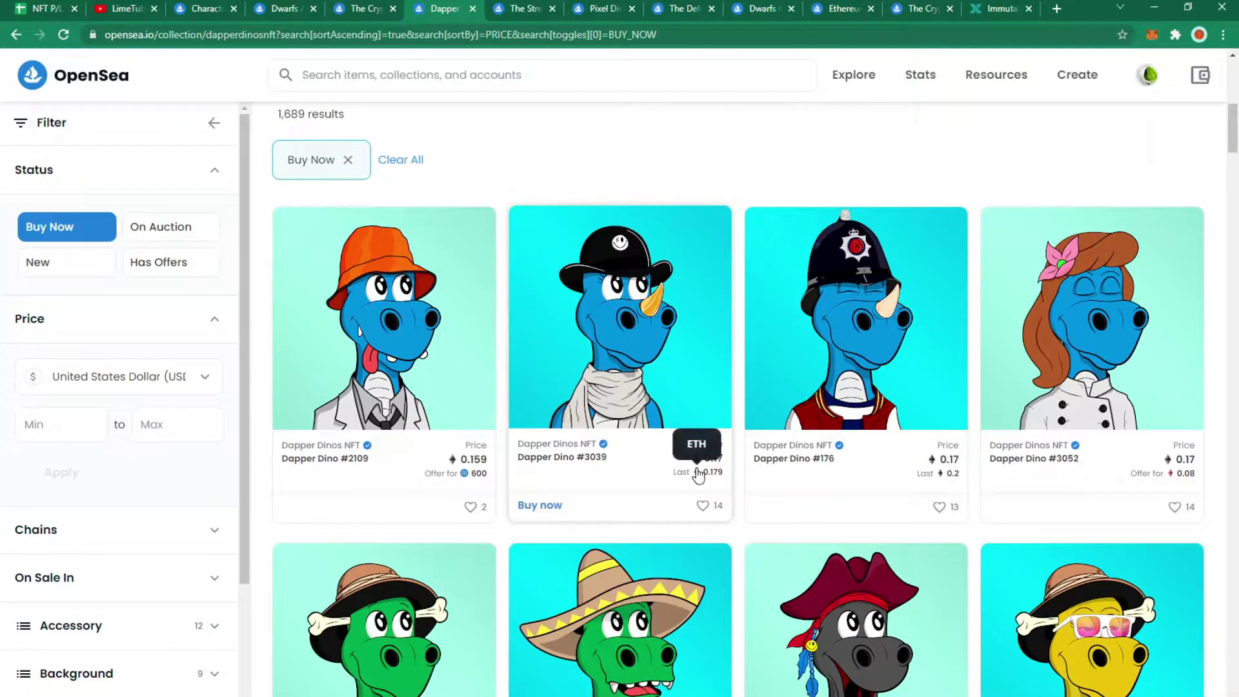
scroll(703, 463, down, 3)
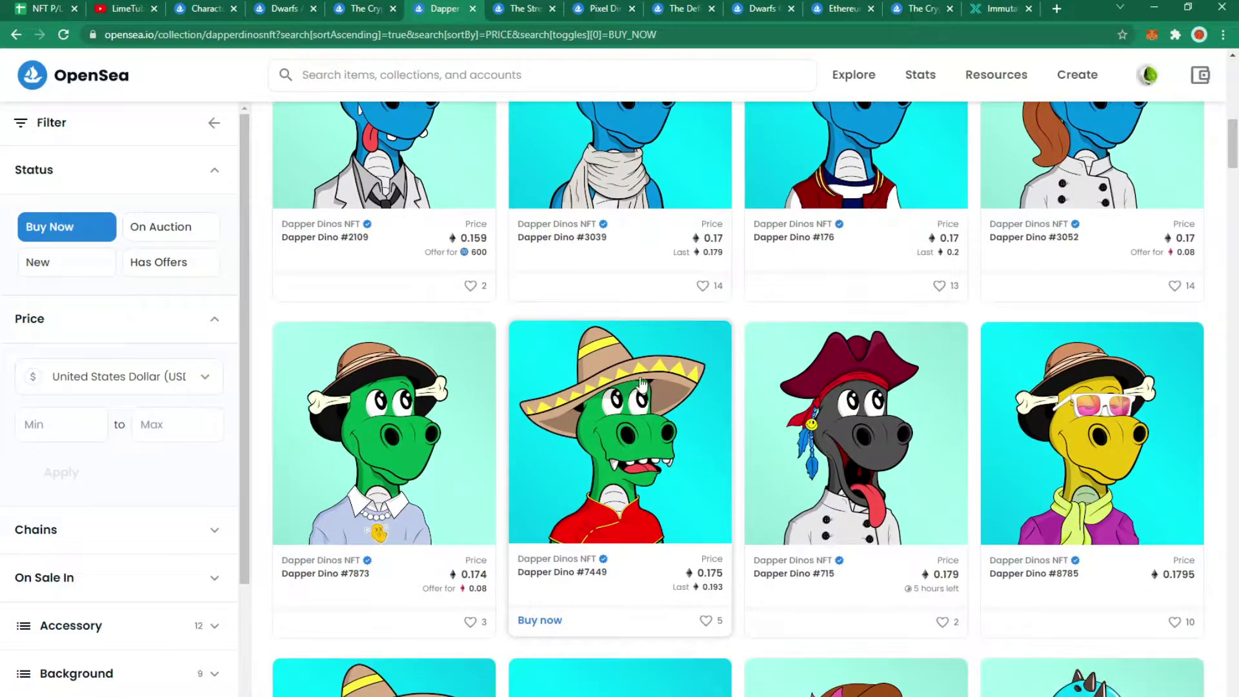
scroll(692, 445, up, 4)
Enter 0.17 in M10 through M14 for the DapperDinos rows, then check the Street Dawgs floor
click(30, 5)
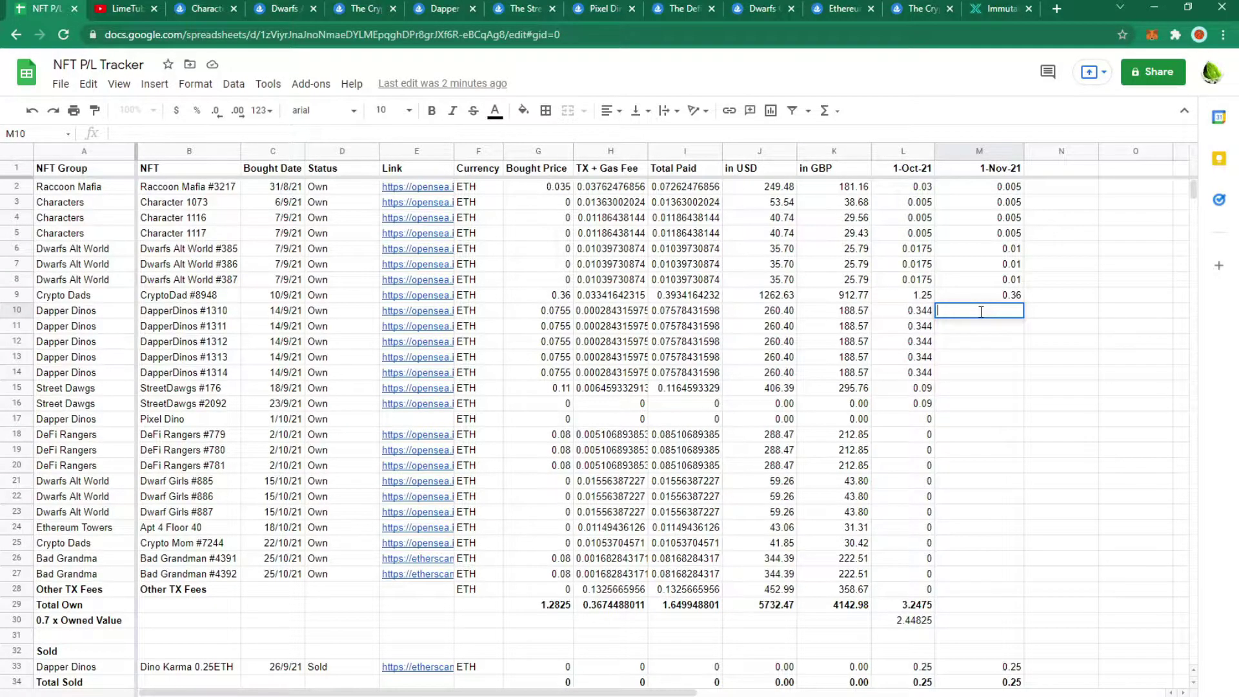
text(0.17)
key(Return)
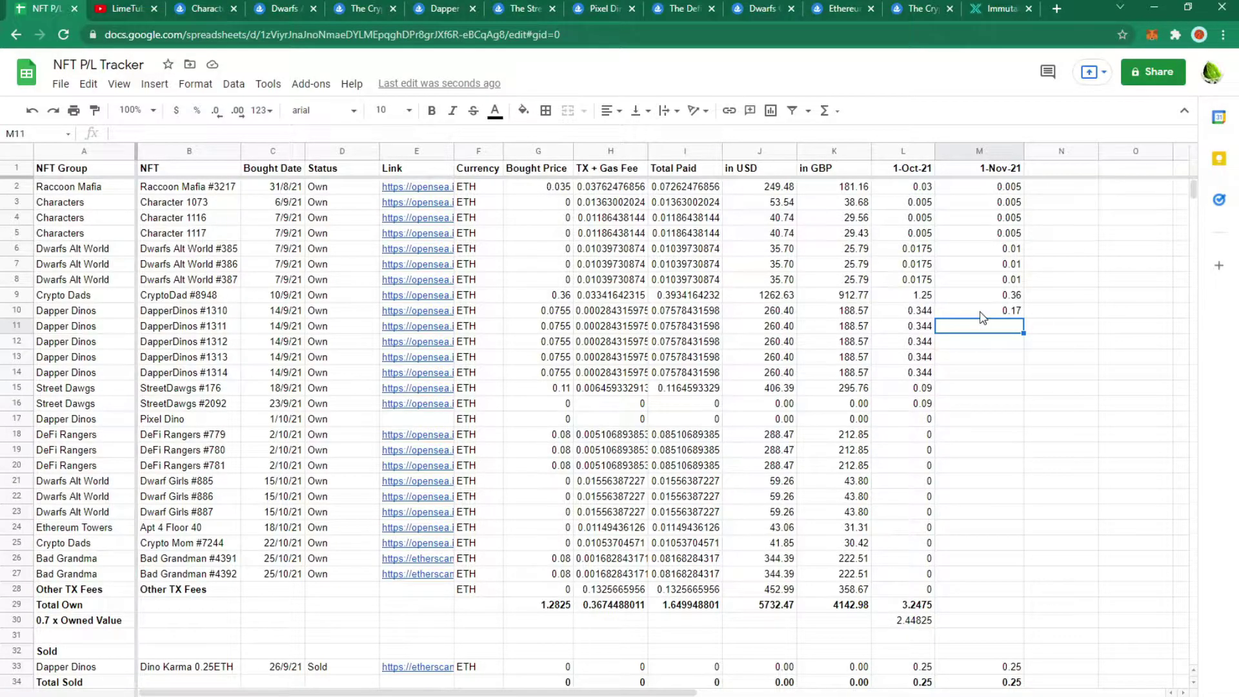
text(0.17)
key(Return)
text(0.17)
key(Return)
text(0.17)
key(Return)
text(0.17)
key(Return)
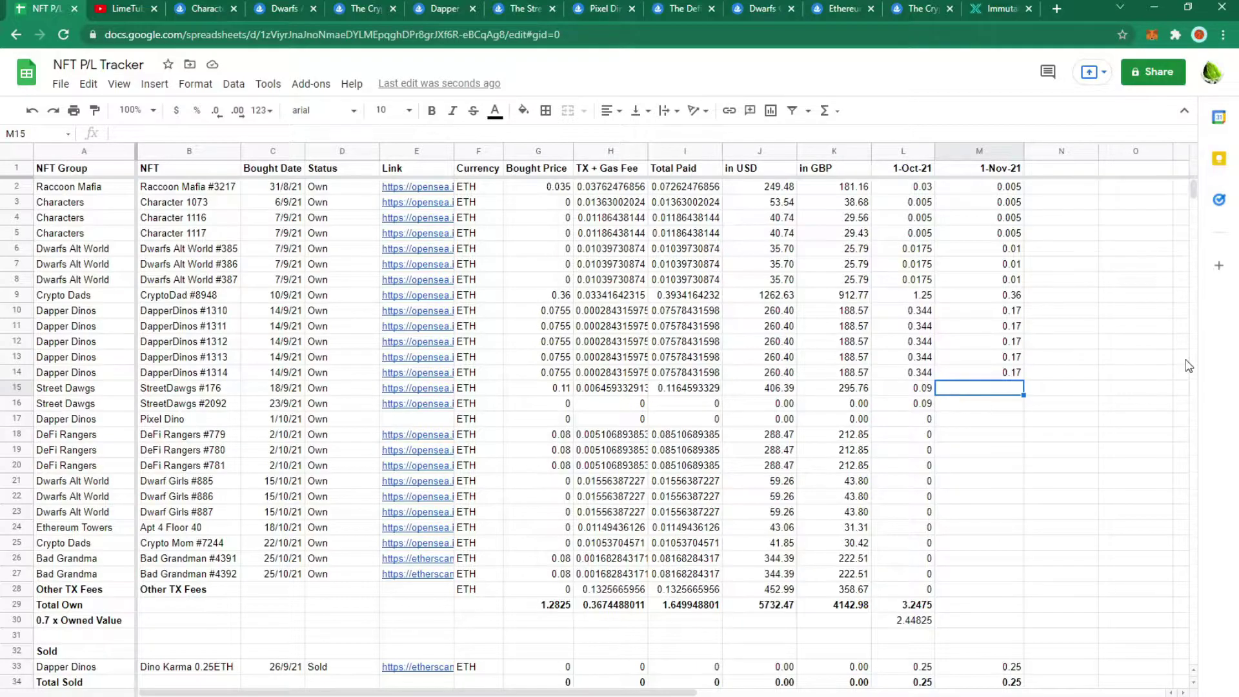
click(524, 8)
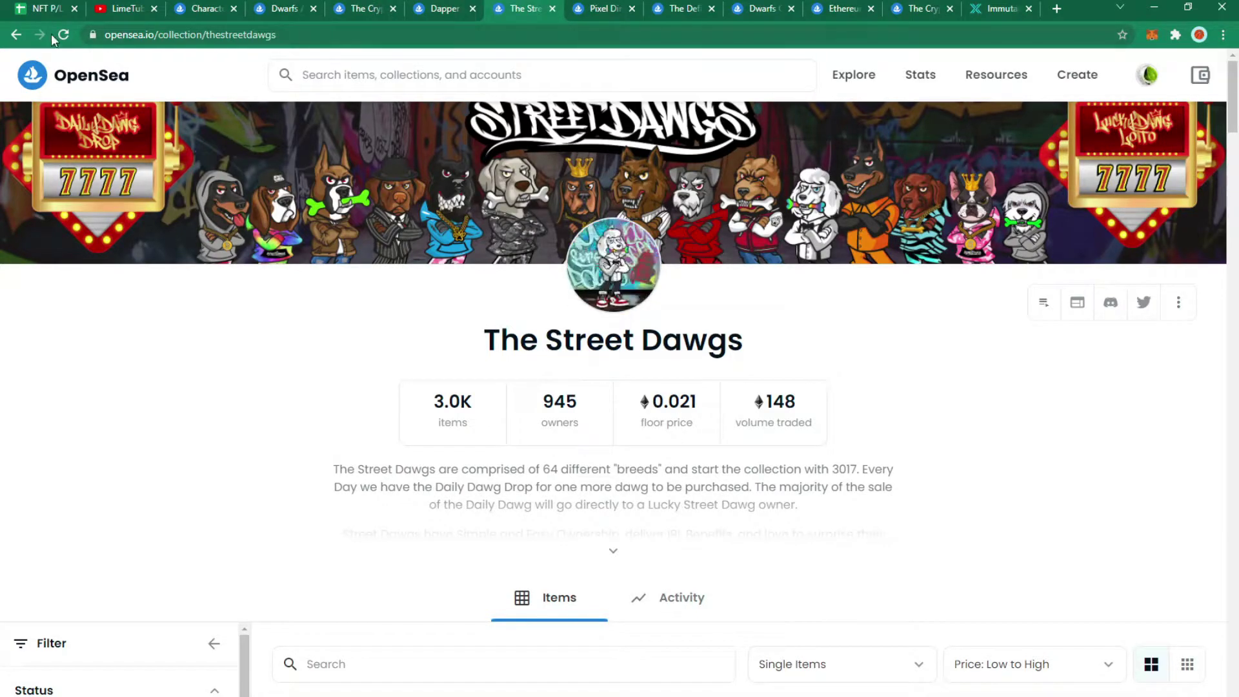
click(46, 8)
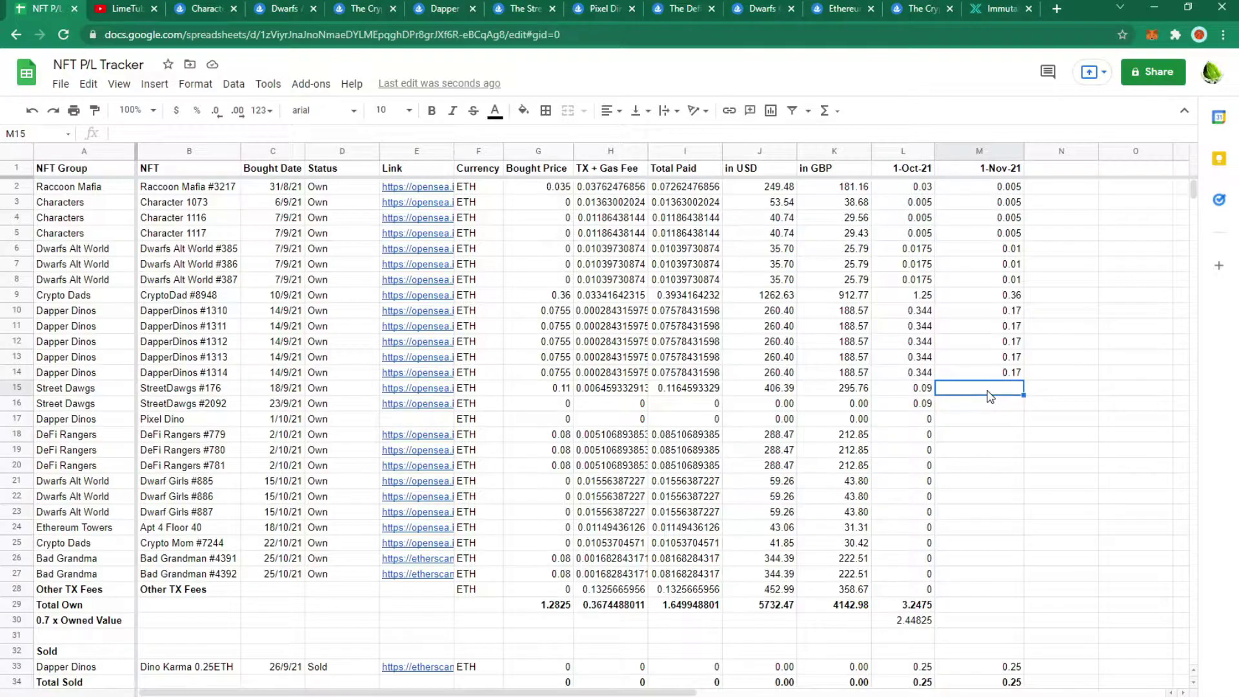
Enter 0.021 in M15 and M16 for the two Street Dawgs rows
text(0.021)
key(Return)
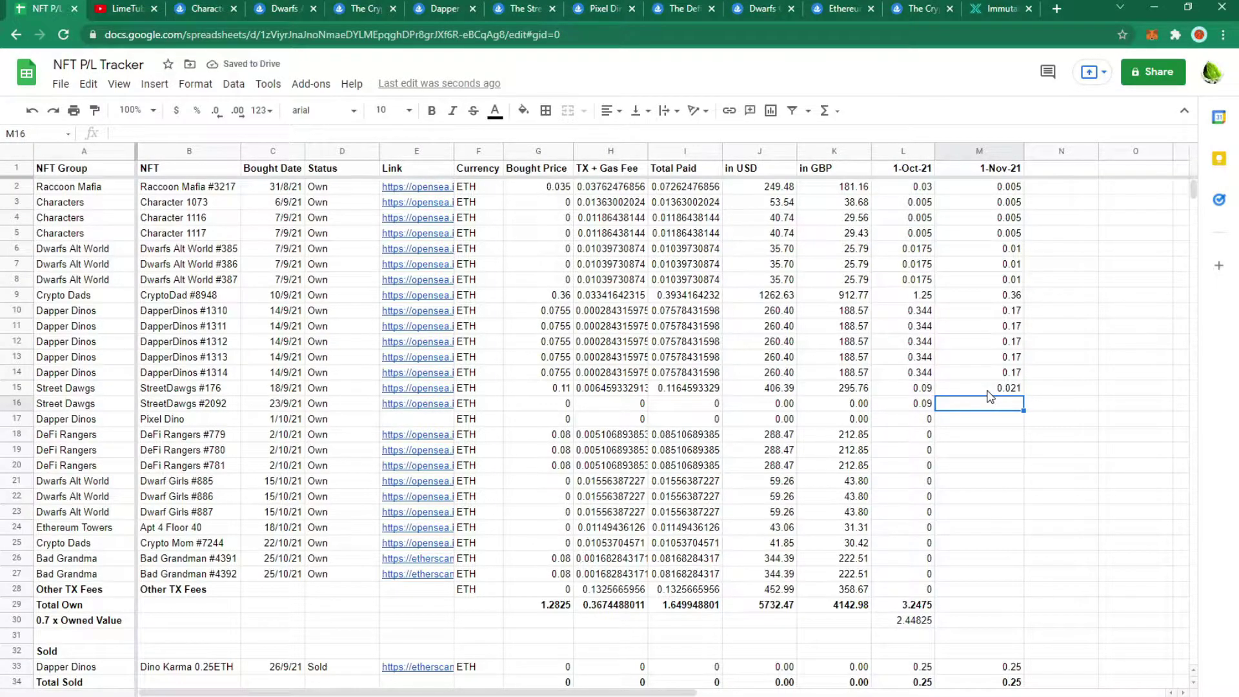
text(0.021)
key(Return)
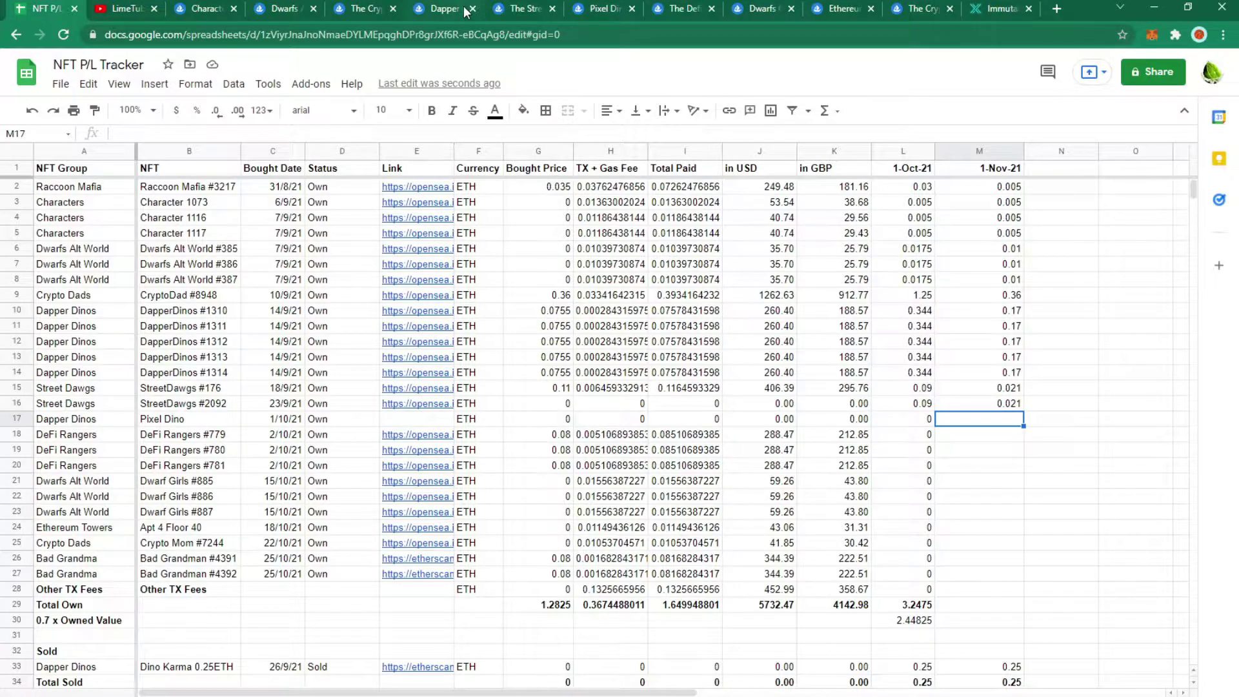
Read the Pixel Dino's current price on OpenSea and enter 0.0067 in M17
click(595, 9)
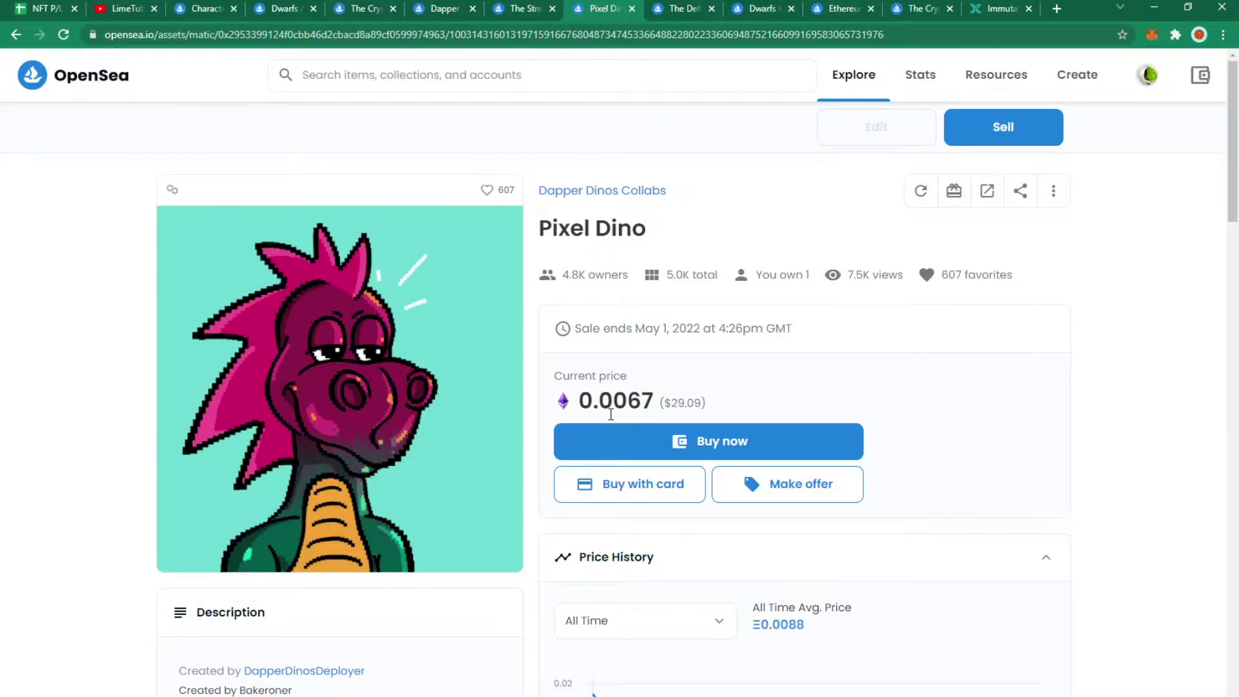
click(46, 8)
click(989, 422)
text(0.0067)
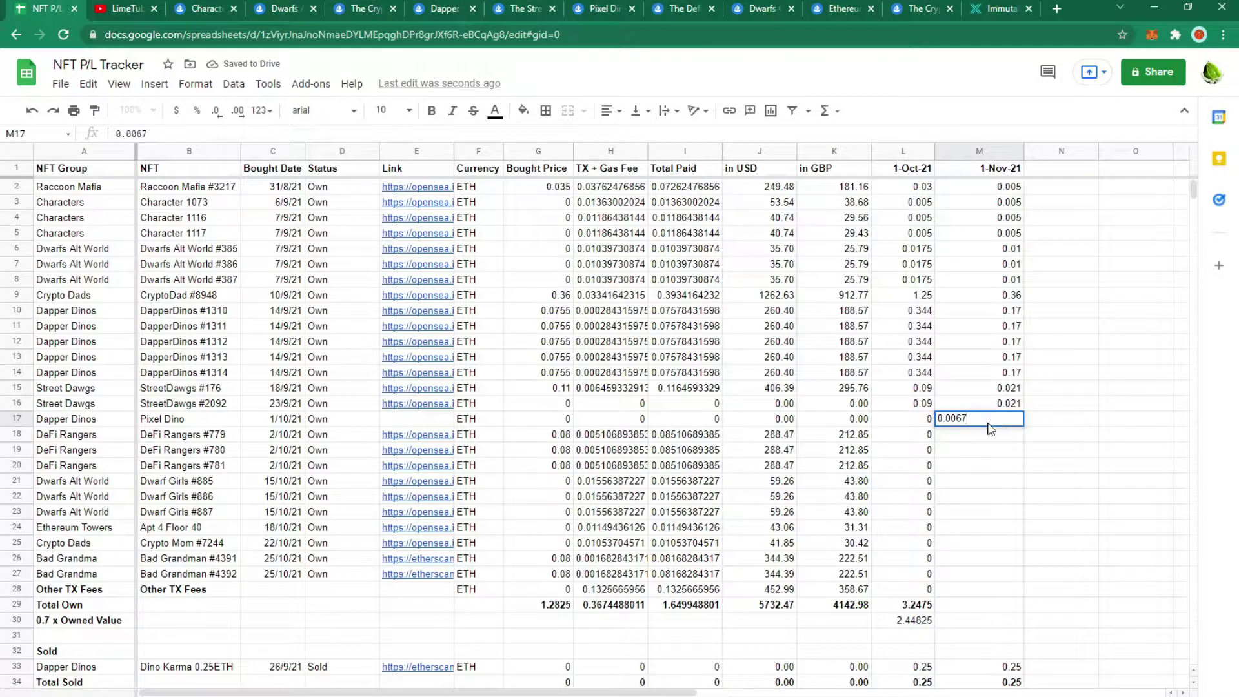
key(Return)
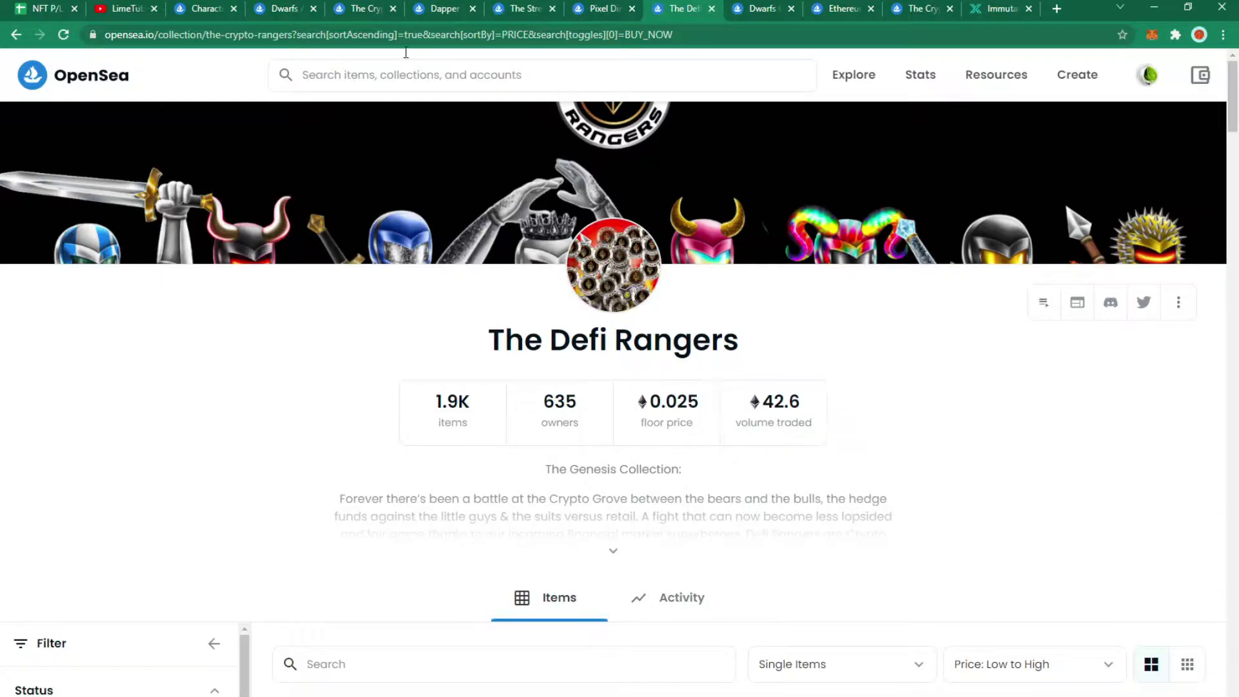
Scroll The Defi Rangers Buy Now listings down to the cheapest items, priced at 0.025 ETH
scroll(285, 368, down, 8)
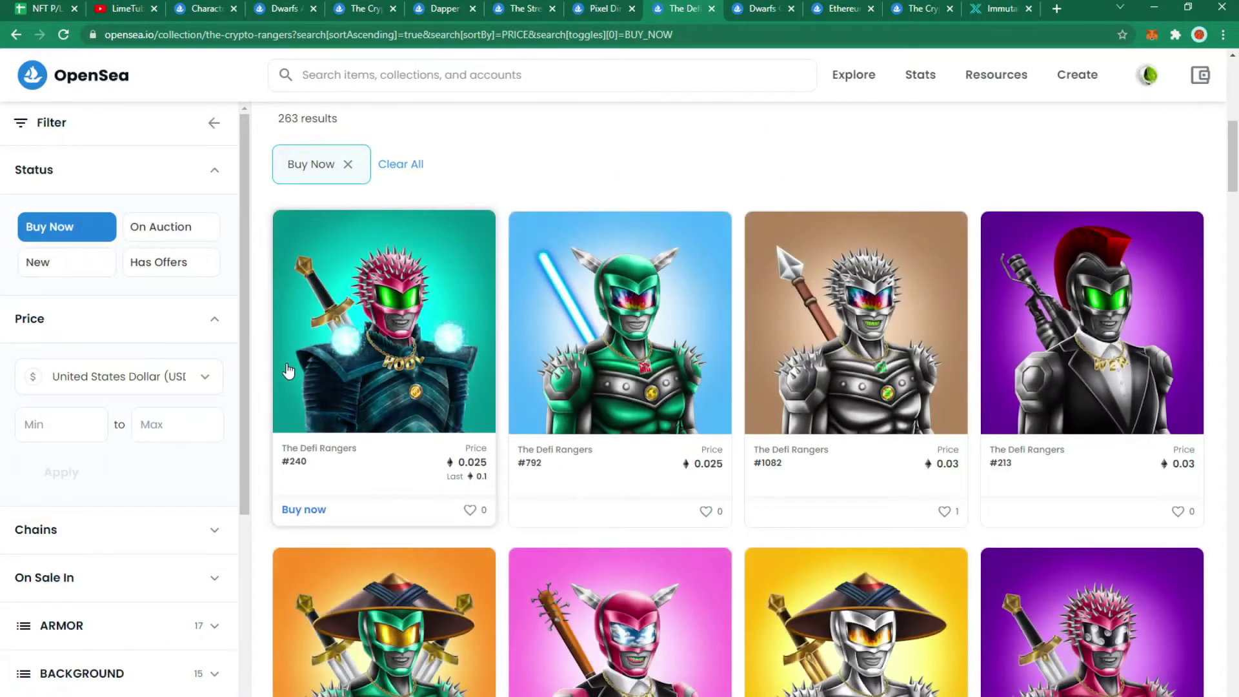
scroll(288, 370, down, 2)
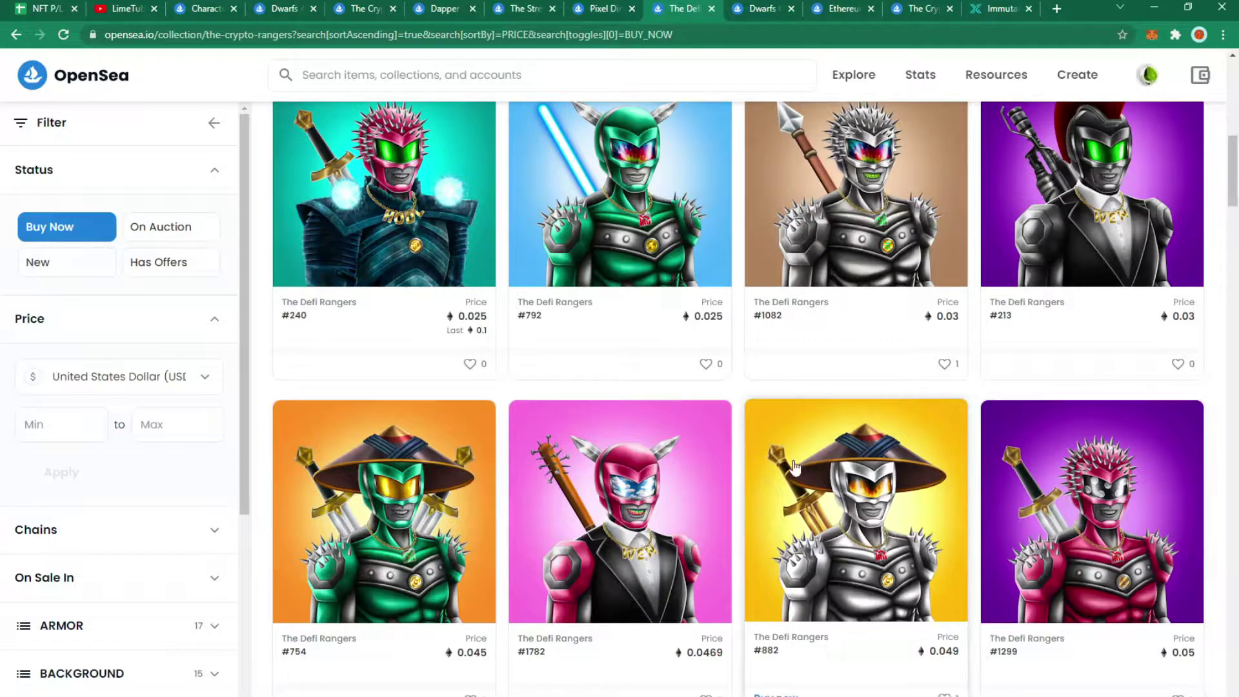
Enter 0.025 as the 1-Nov-21 floor price in M18, M19 and M20 for the DeFi Rangers rows
key(ctrl+1)
click(1000, 435)
text(0.025)
key(Return)
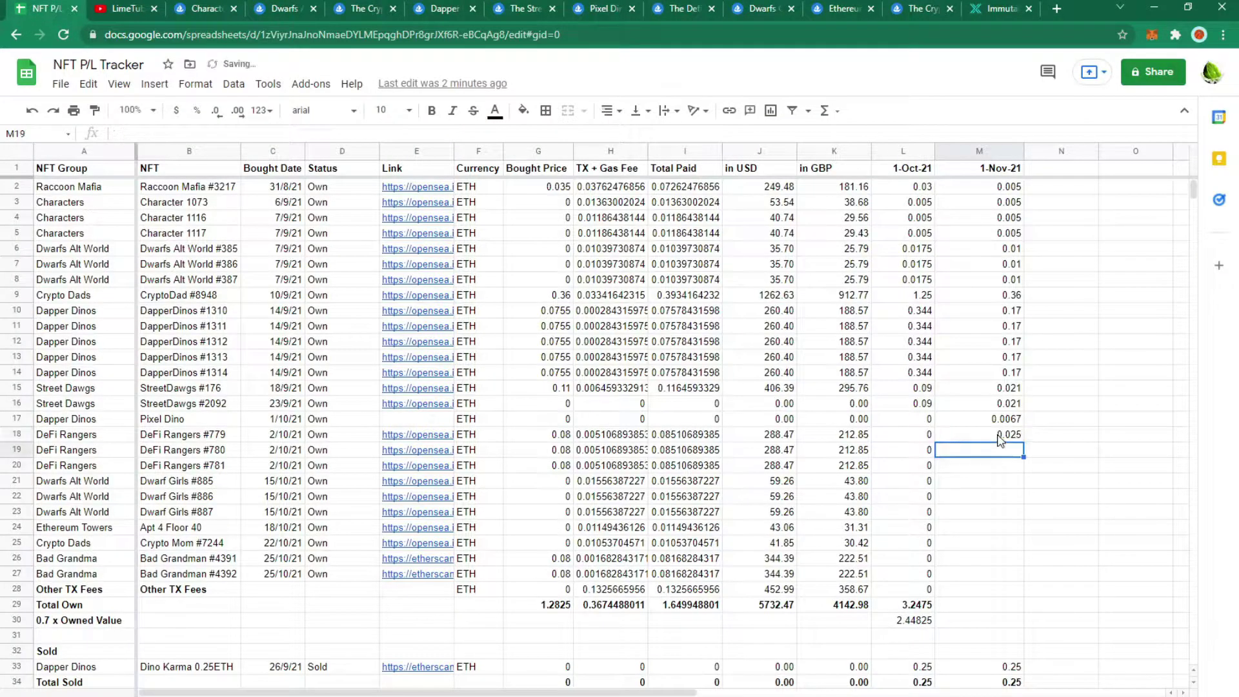
text(0.025)
key(Return)
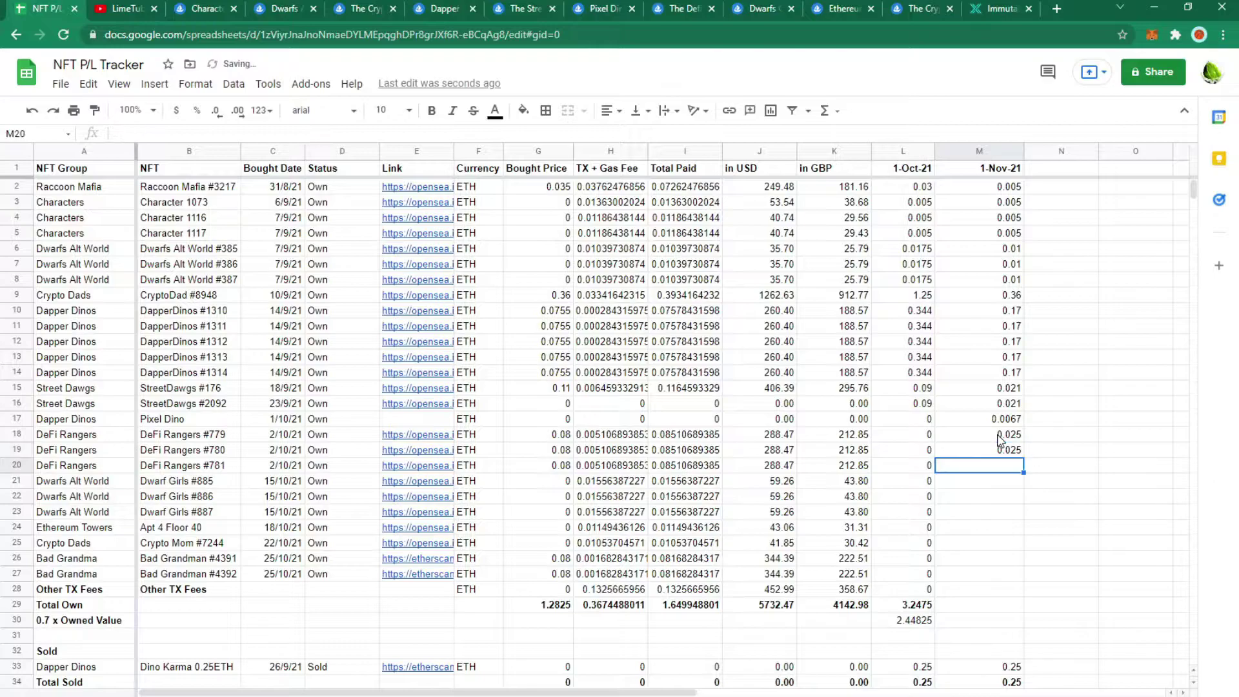
text(0.025)
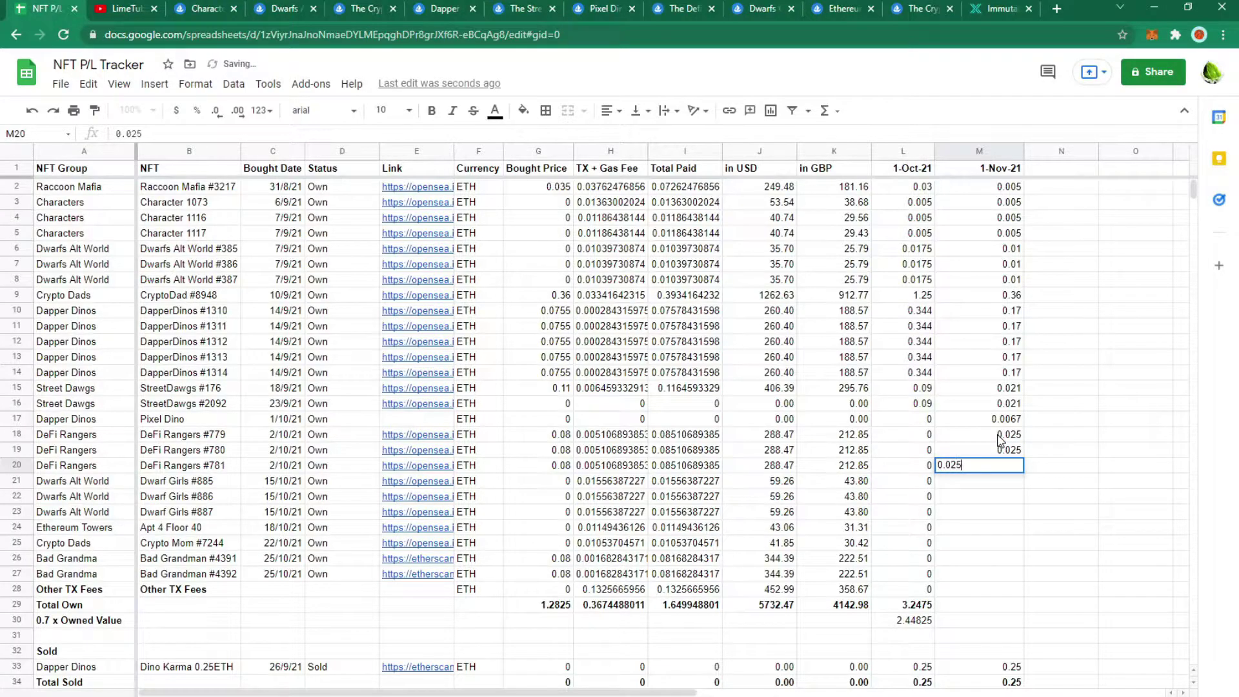
key(Return)
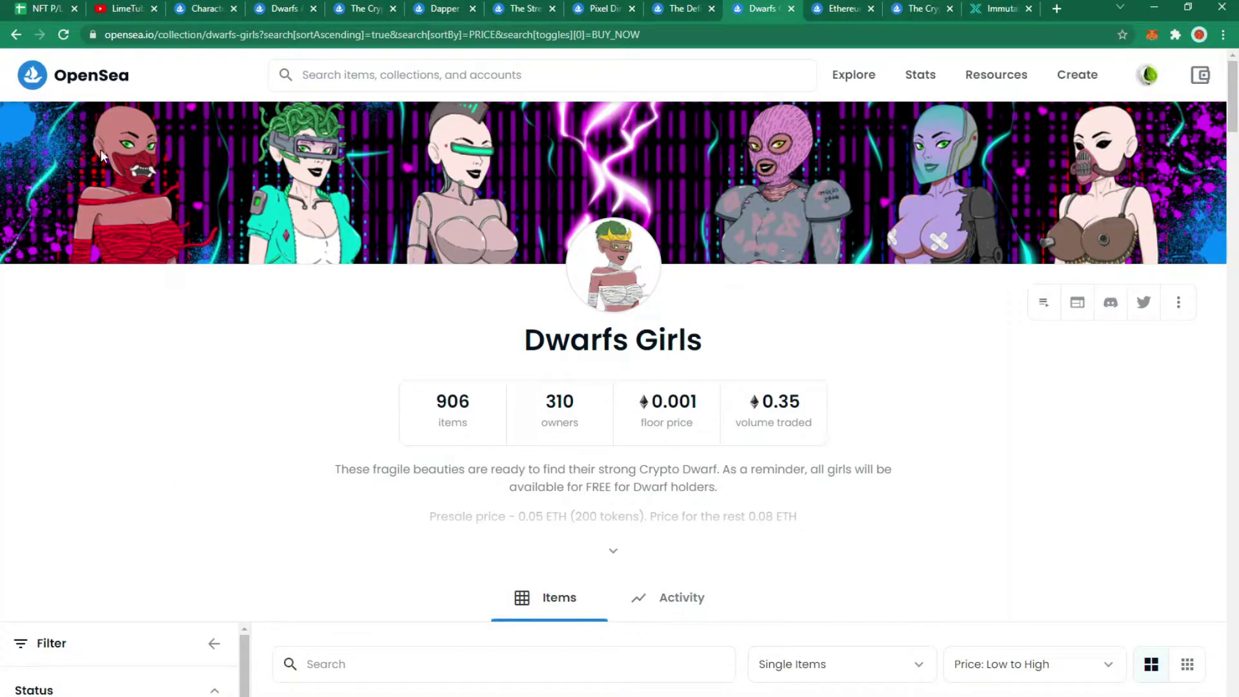
Return to the NFT P/L Tracker sheet to record the 0.001 Dwarfs Girls floor in M21–M23
click(49, 9)
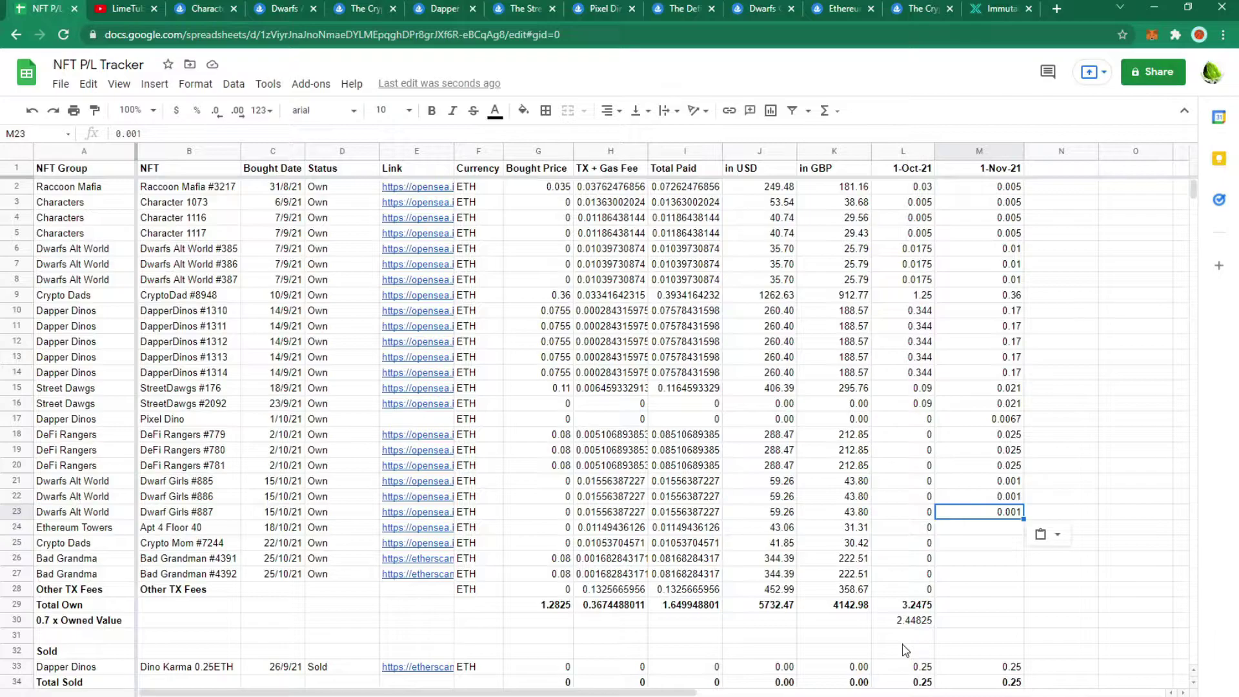
Move to M24 and reload the Ethereum Towers OpenSea page to confirm its 0.369 floor
key(Down)
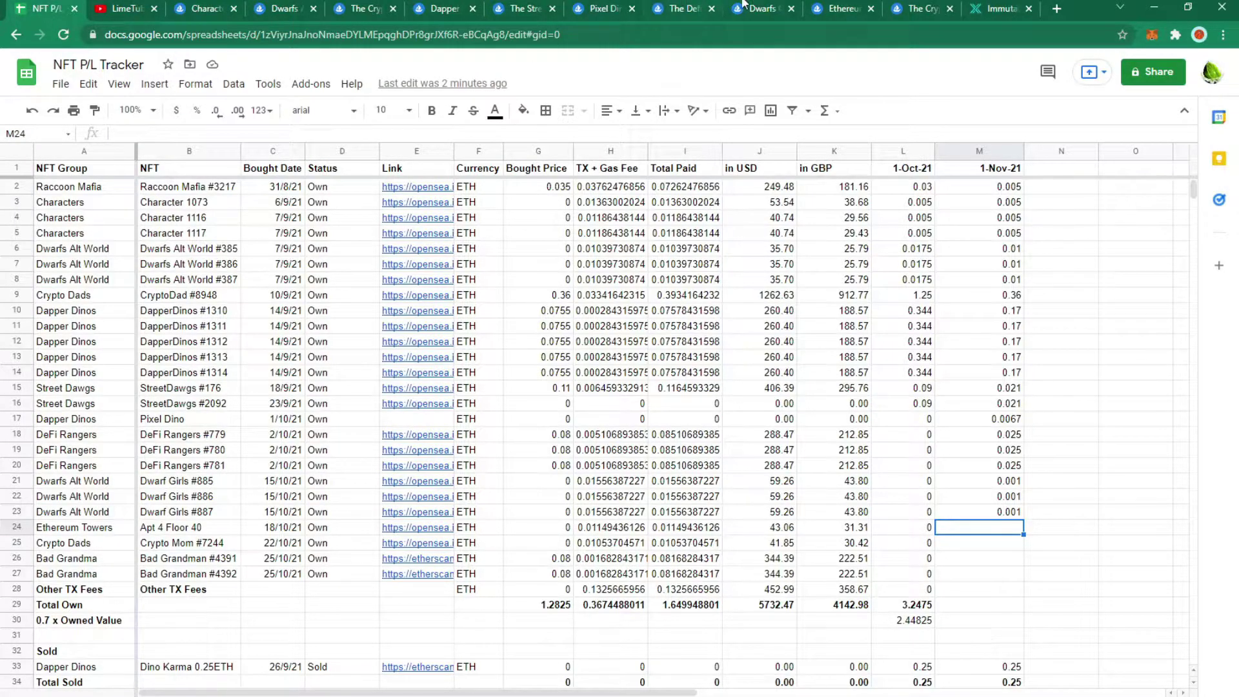
click(842, 9)
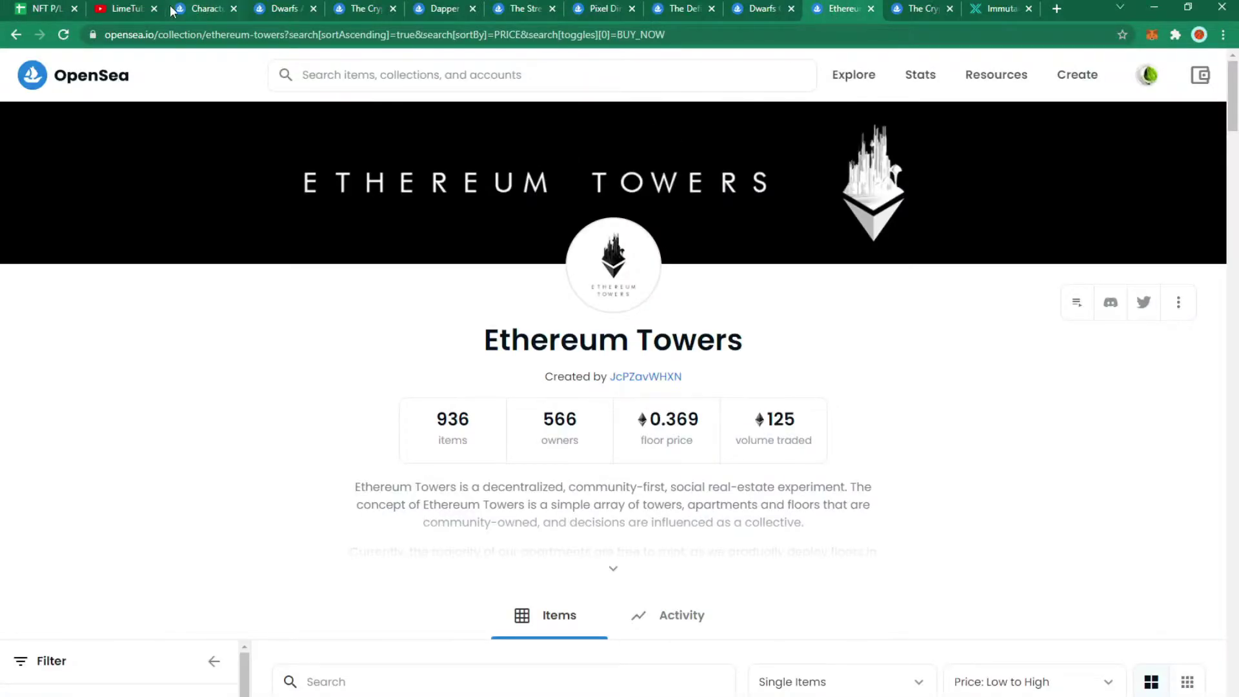
click(62, 36)
click(58, 8)
Commit 0.369 in M24 for Apt 4 Floor 40, then select M25 for Crypto Mom
text(369)
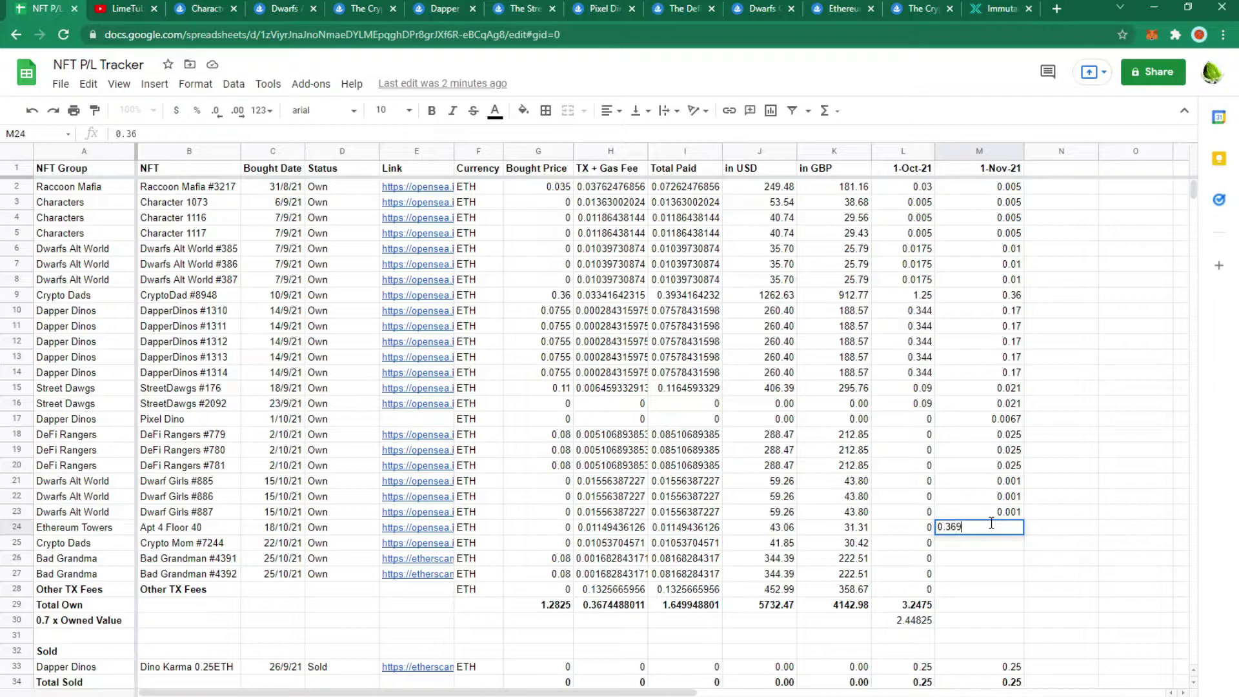
key(Return)
key(Up)
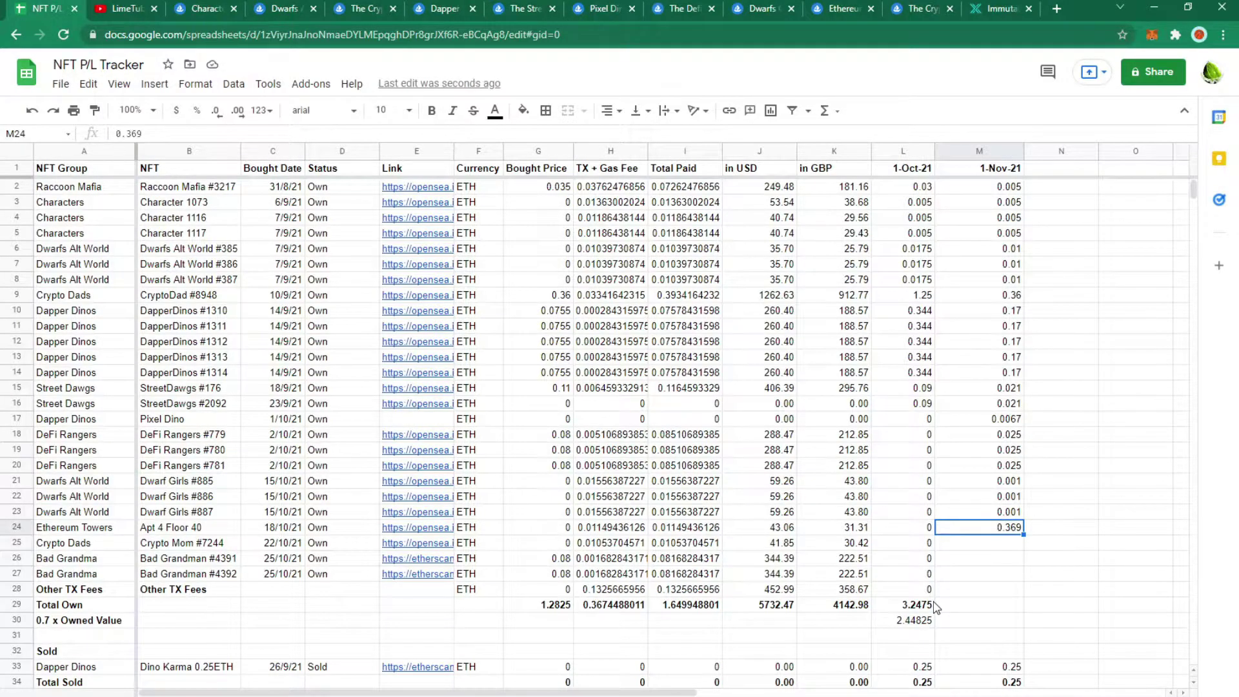
click(999, 546)
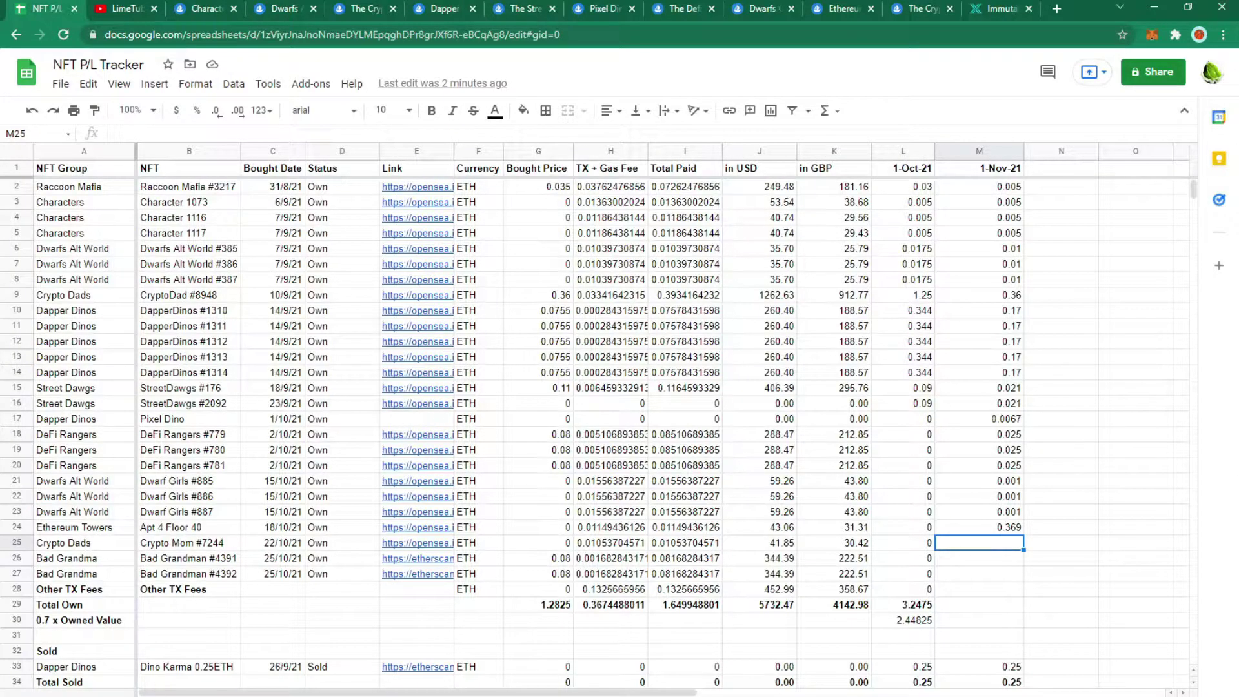
Reload The CryptoMoms OpenSea page and note its 0.09 ETH floor price
click(901, 9)
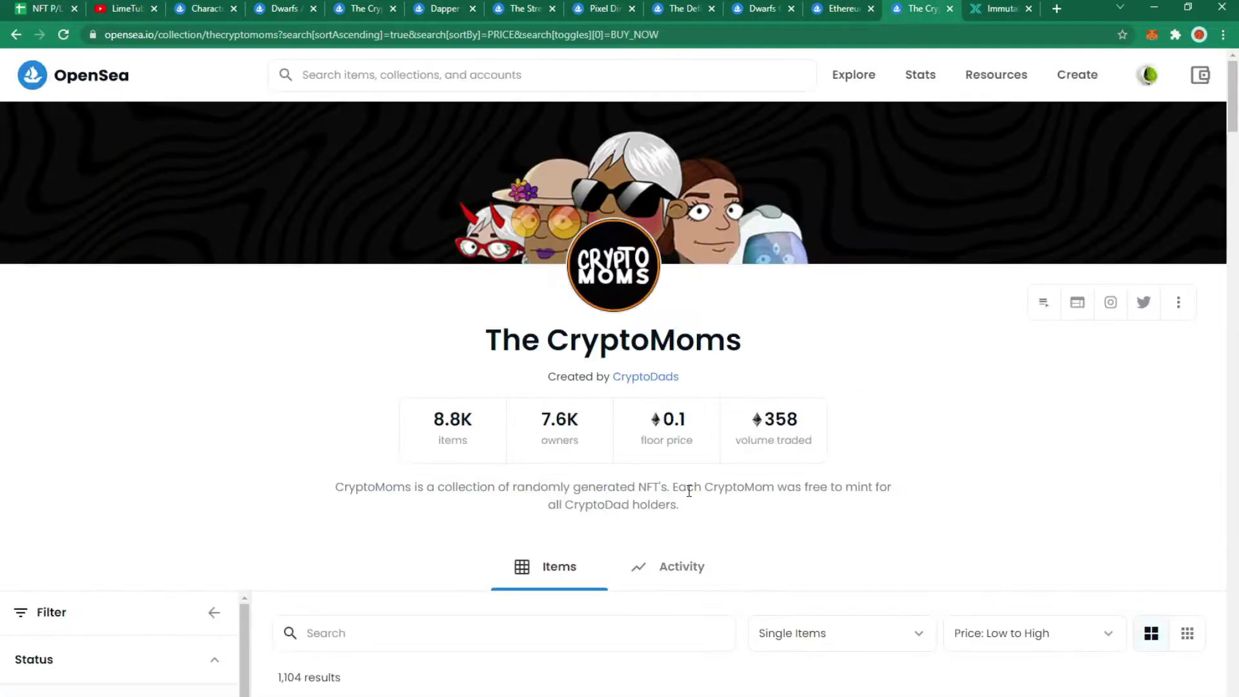
scroll(689, 490, down, 5)
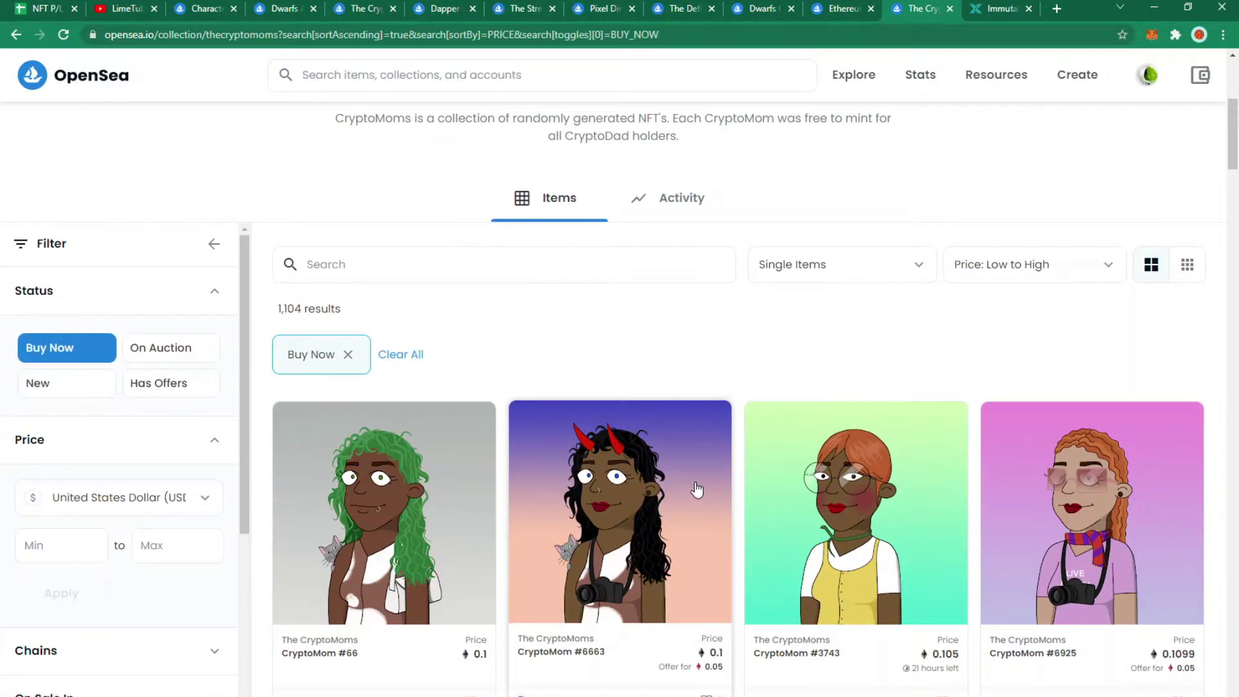
scroll(697, 490, down, 1)
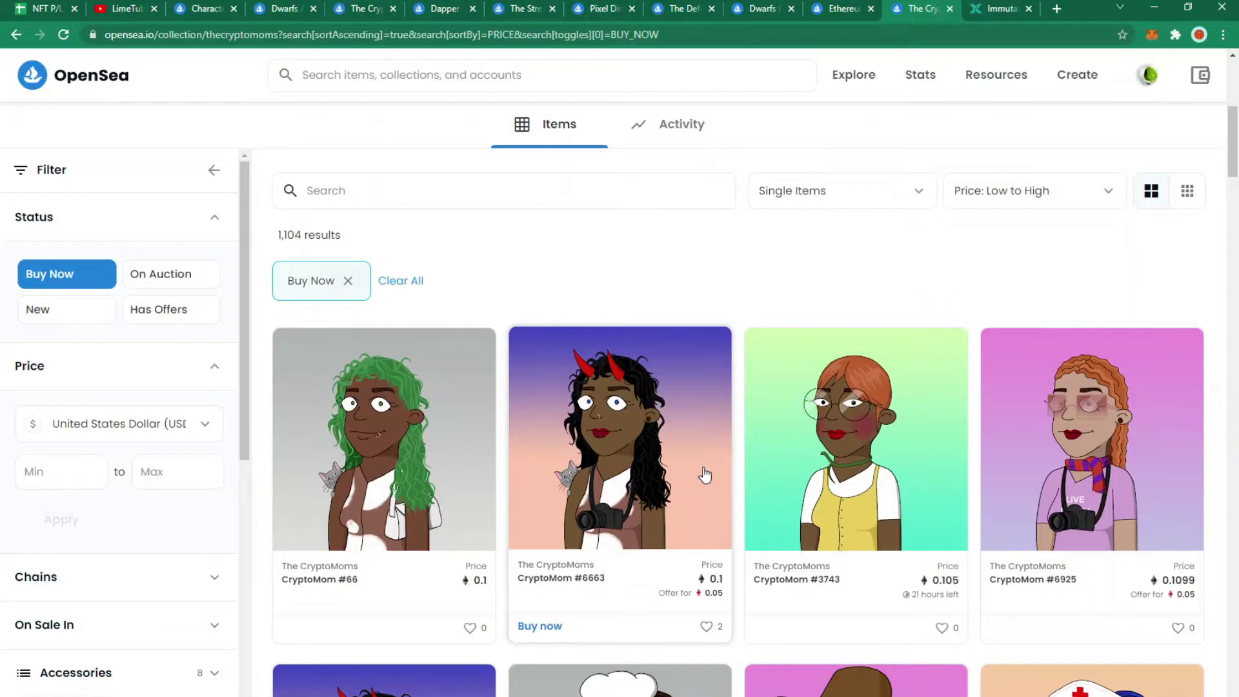
scroll(710, 477, up, 7)
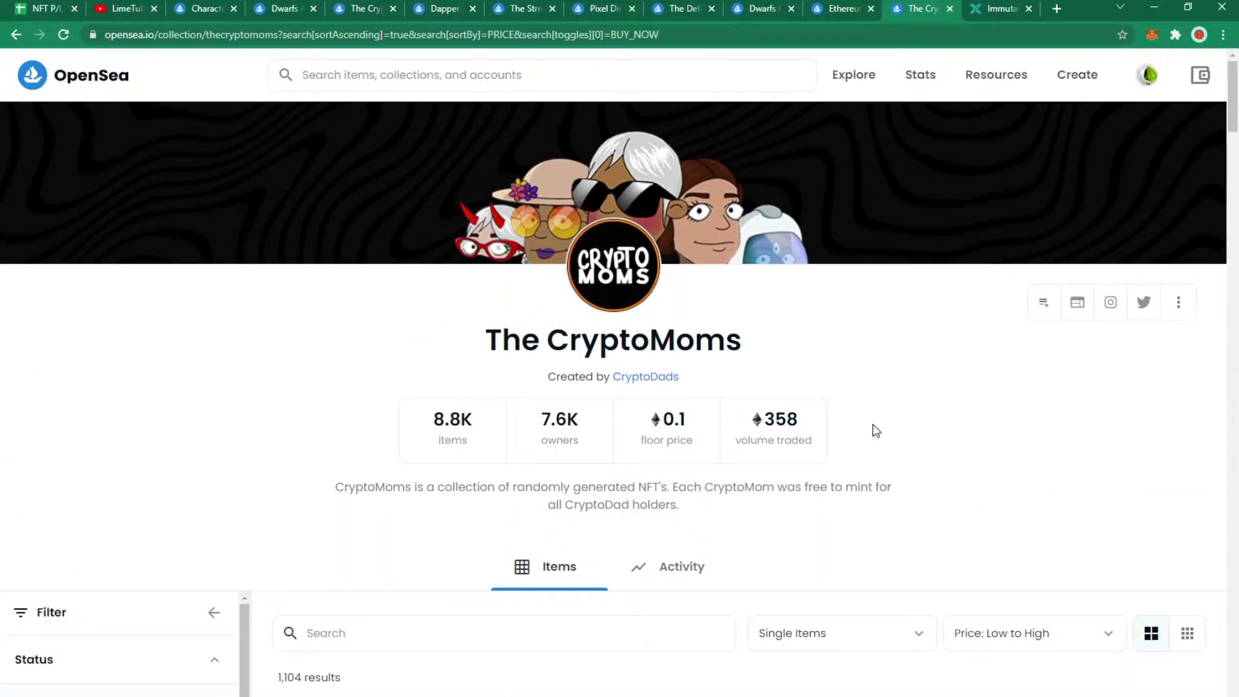
click(66, 35)
click(49, 14)
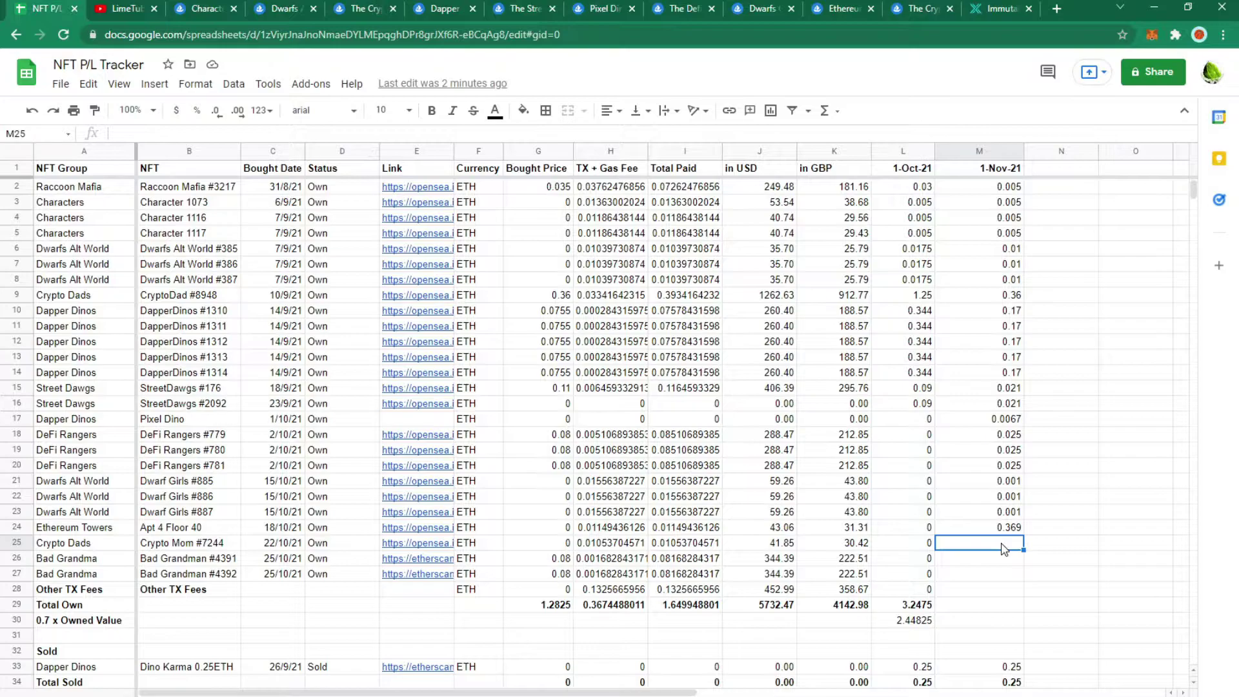
Enter 0.09 in M25 as Crypto Mom #7244's 1-Nov-21 floor price
text(0.)
text(09)
key(Return)
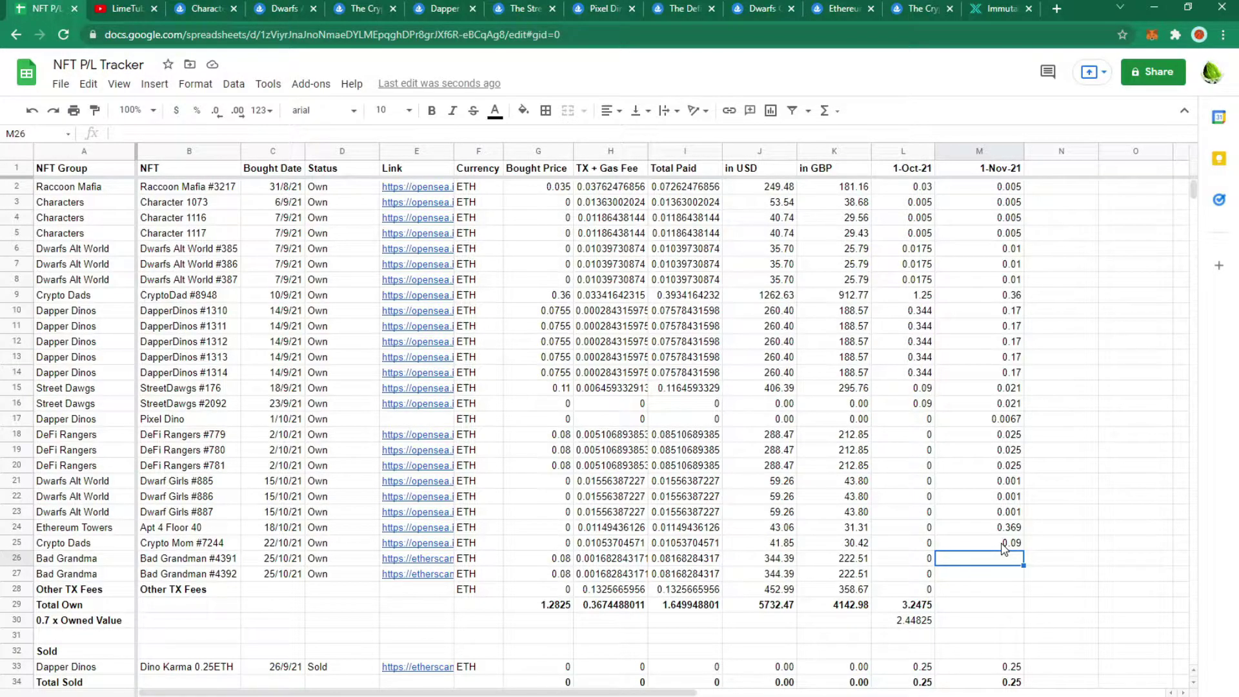
Review the Bad Grandman fee formulas and Dwarf Girls #887 USD value, then open Bad Grandman #4392's Etherscan transaction
click(624, 562)
click(625, 577)
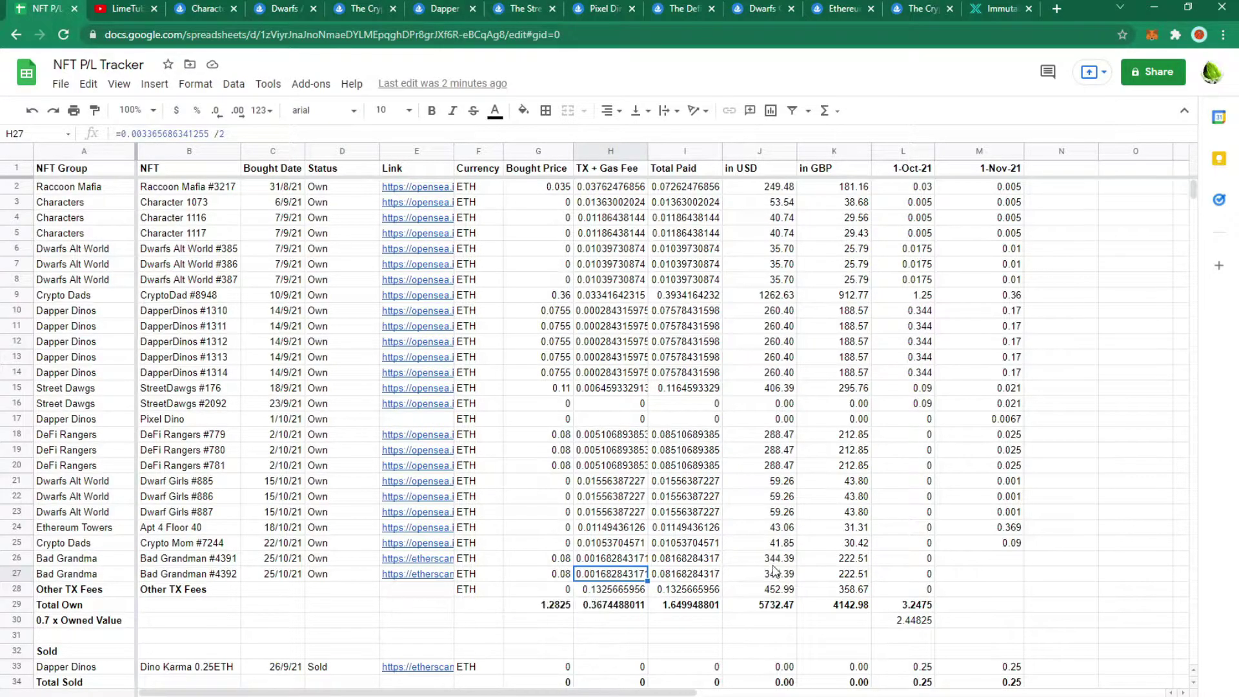
click(776, 515)
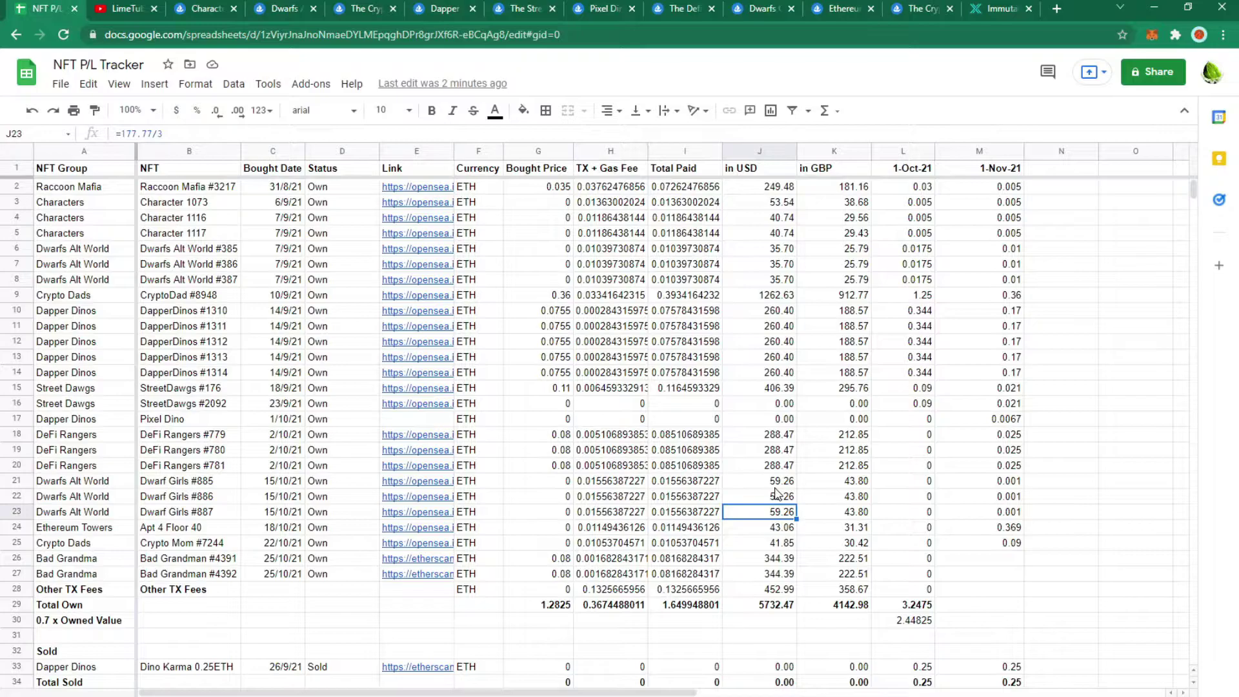
click(419, 575)
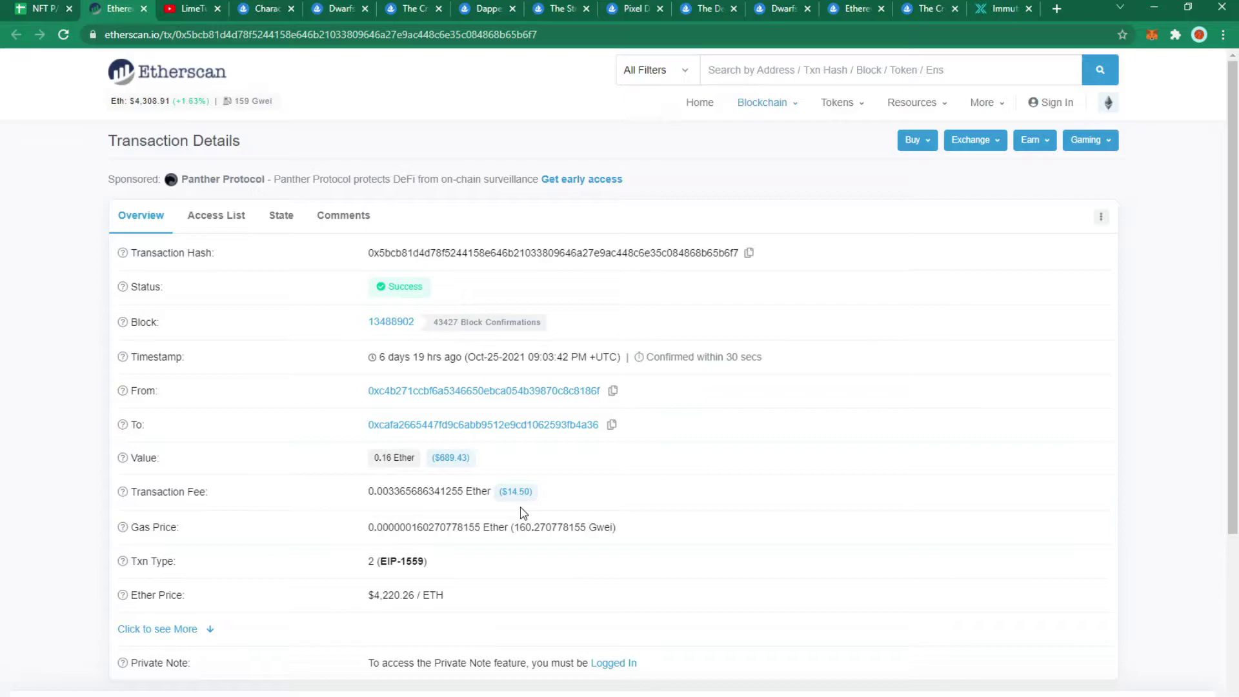
Move from the Etherscan transaction to the Immutable X Bad Grandma listings, cheapest at 0.045 ETH
key(ctrl+shift+Tab)
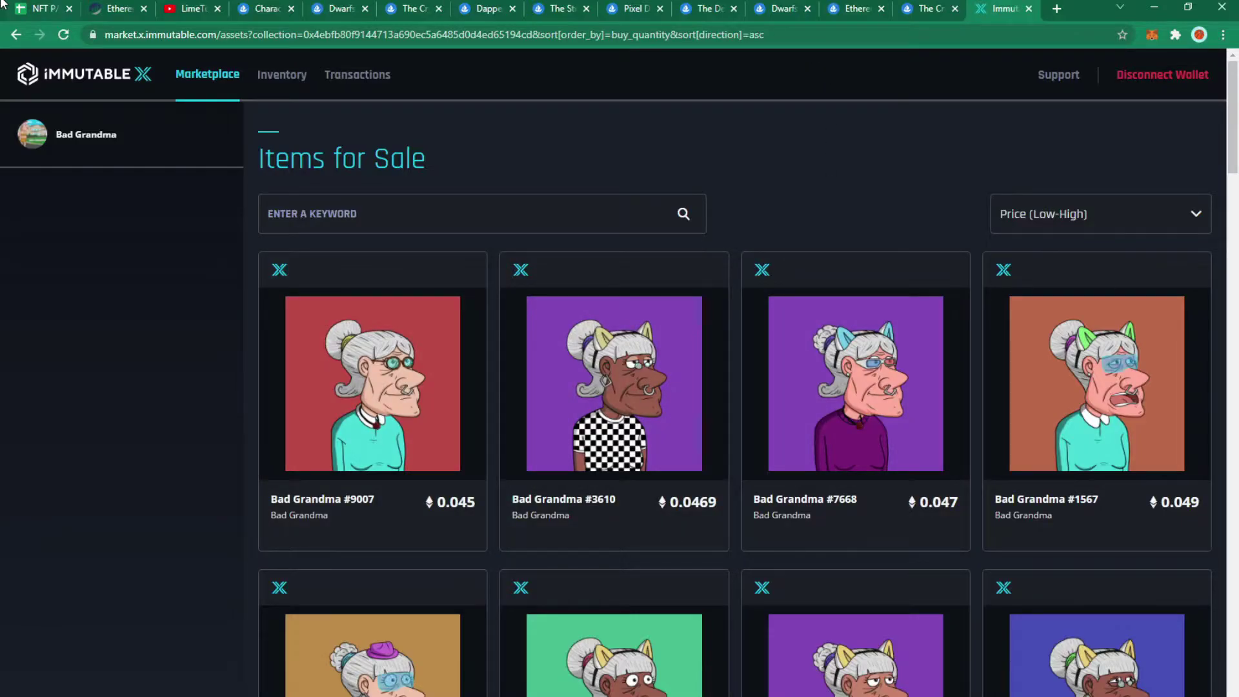
Enter 0.045 as the 1-Nov-21 price for Bad Grandman #4391 and #4392
click(40, 9)
text(0.0)
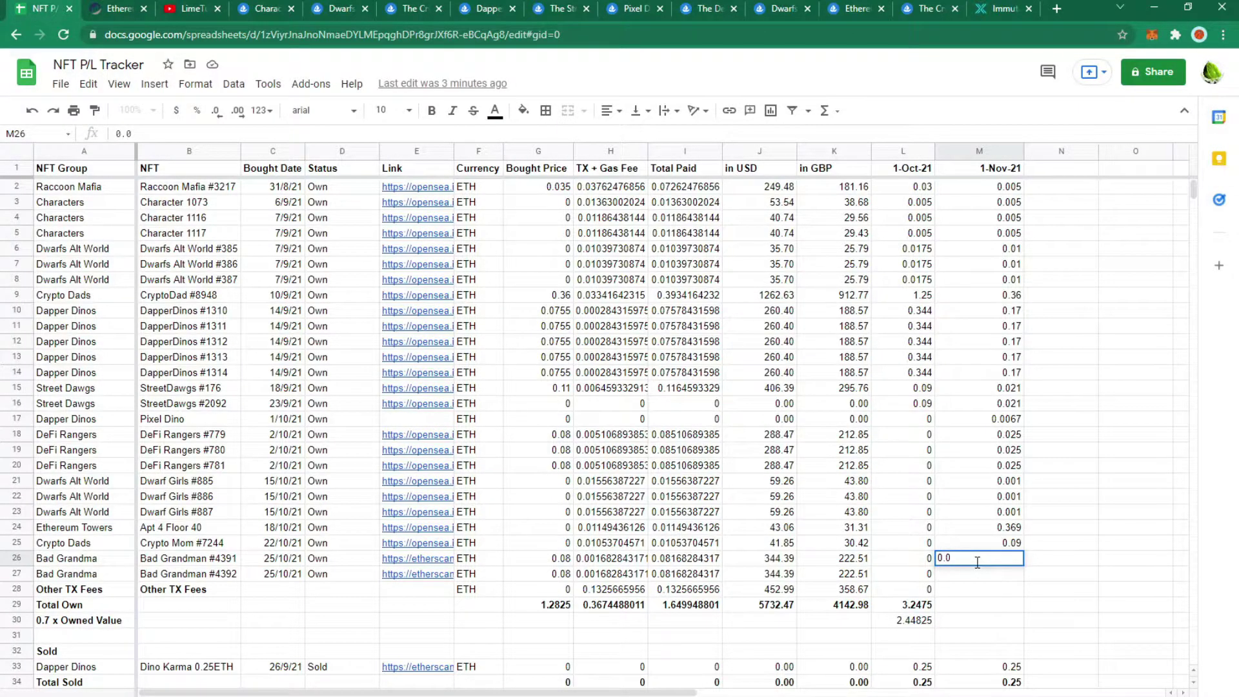
text(45)
key(Return)
text(0.0)
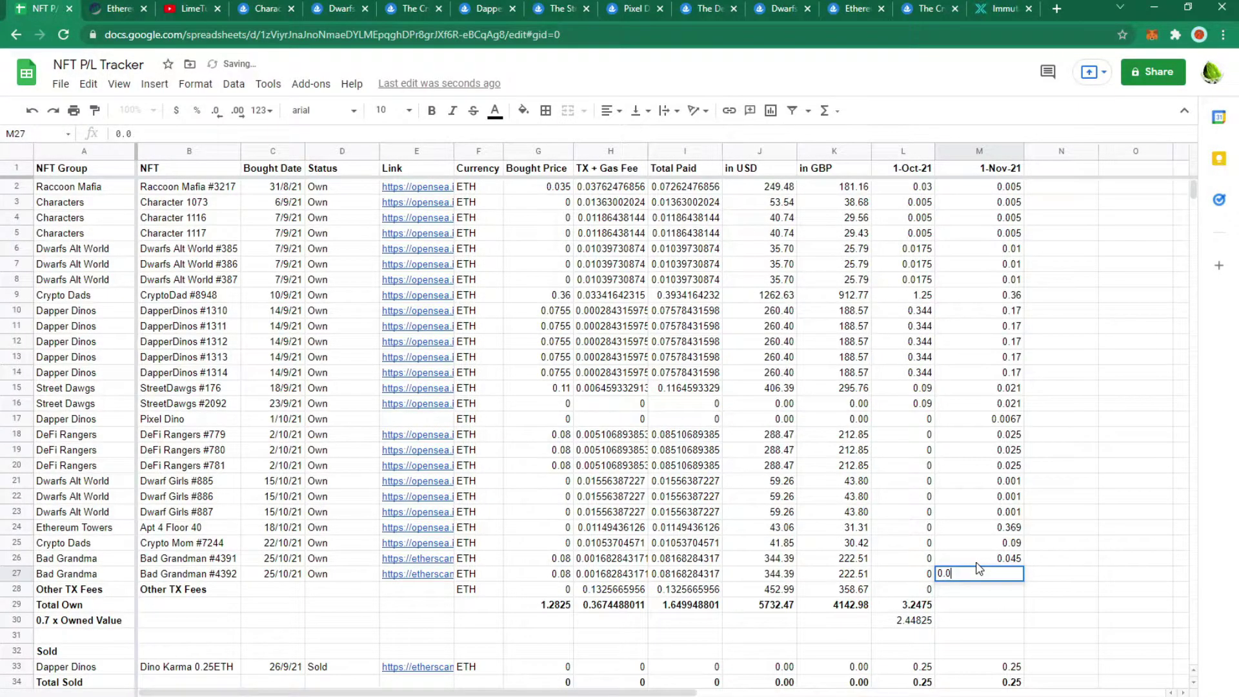
text(45)
key(Return)
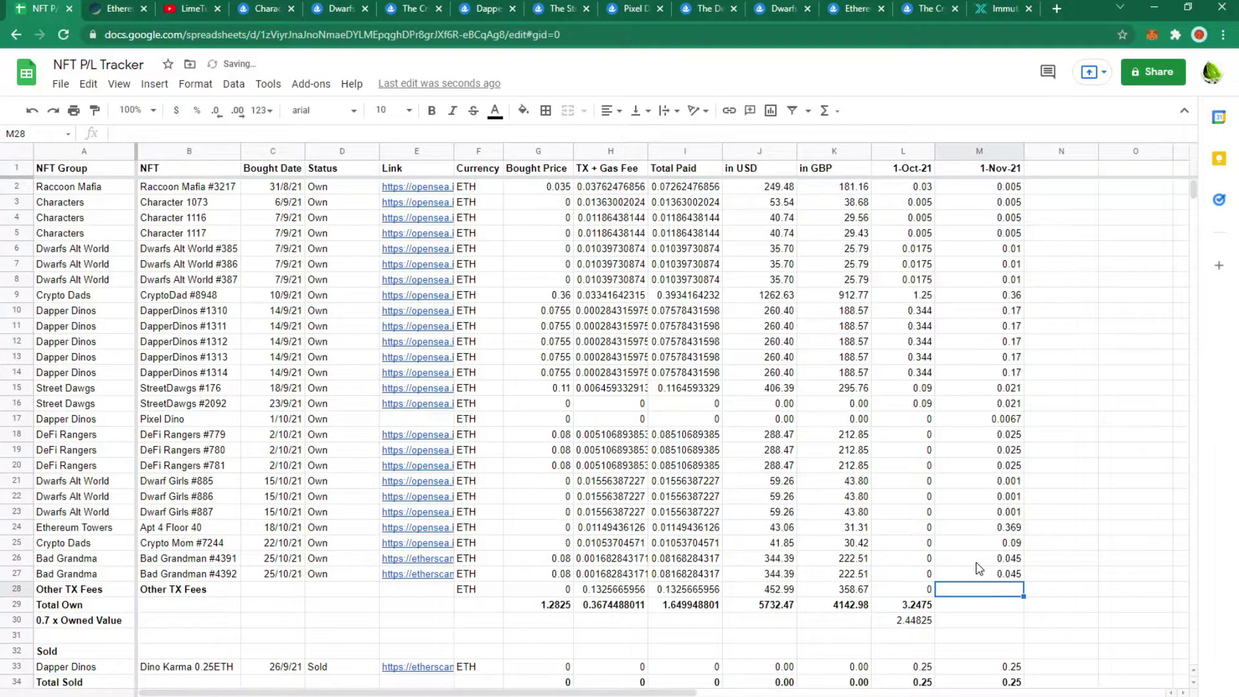
Extend the Total Own sum into M29 (1.9357) and add M30's owned value M29*0.7 (1.35499)
click(923, 605)
drag(934, 612, 979, 613)
click(986, 628)
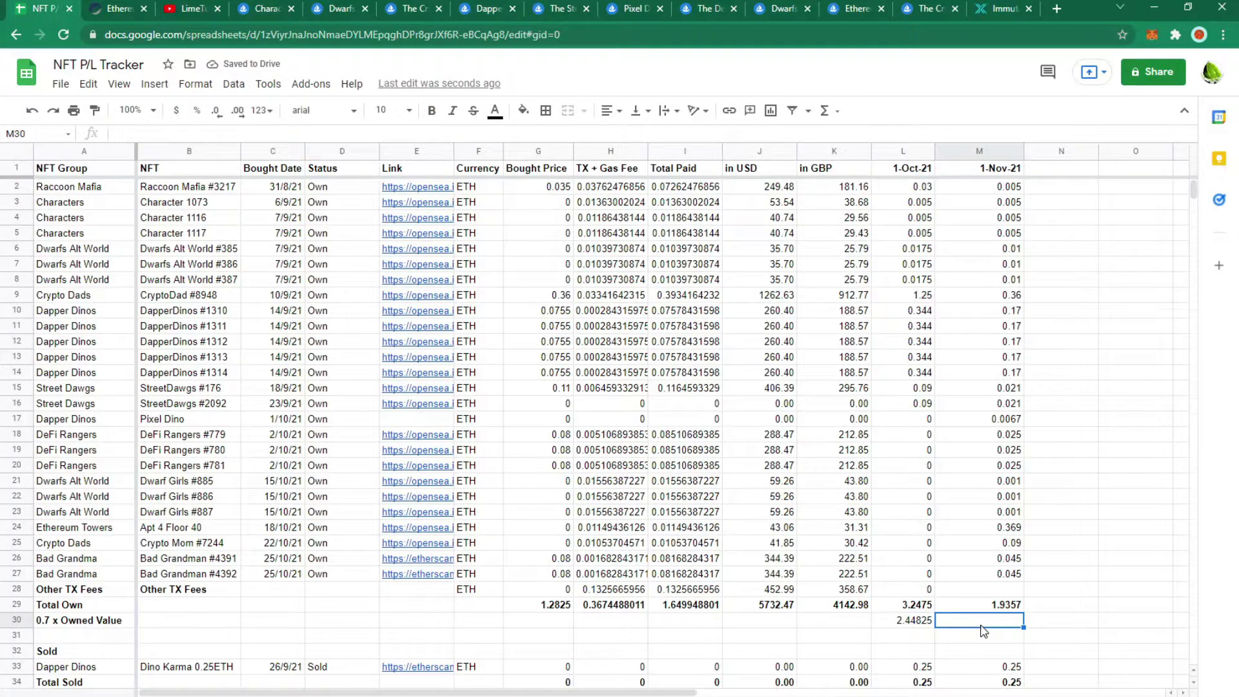
click(923, 626)
click(986, 621)
text(=s)
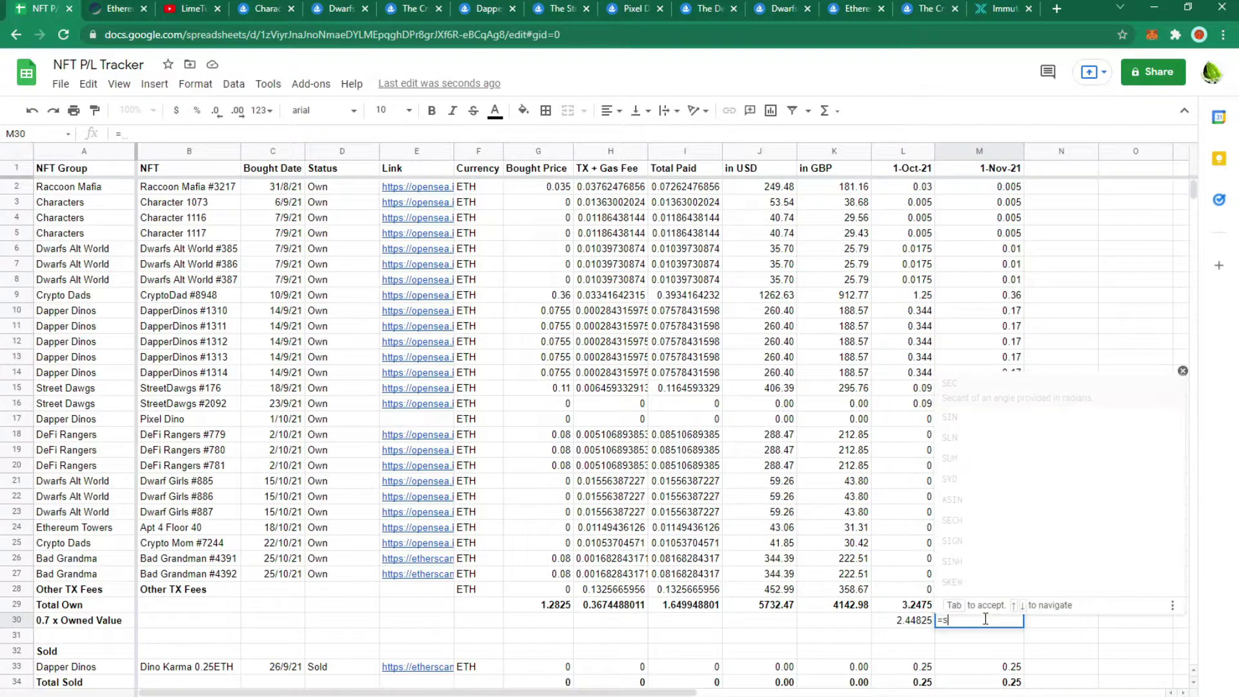
text(um()
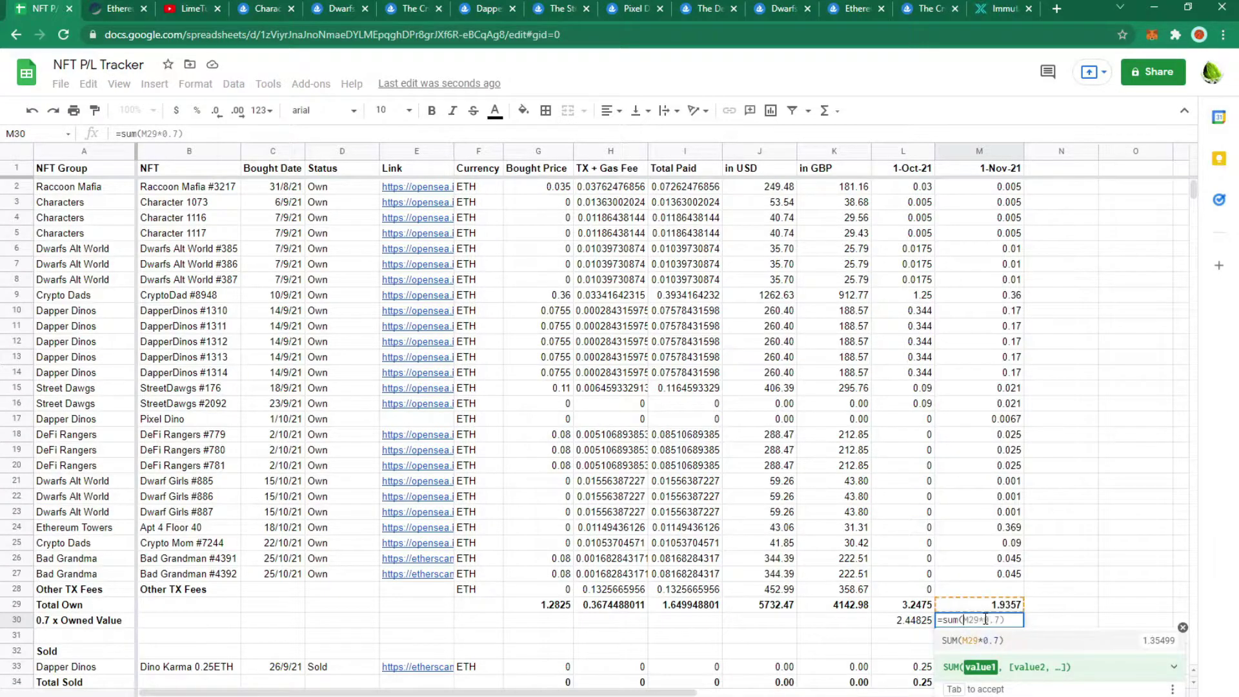
key(Tab)
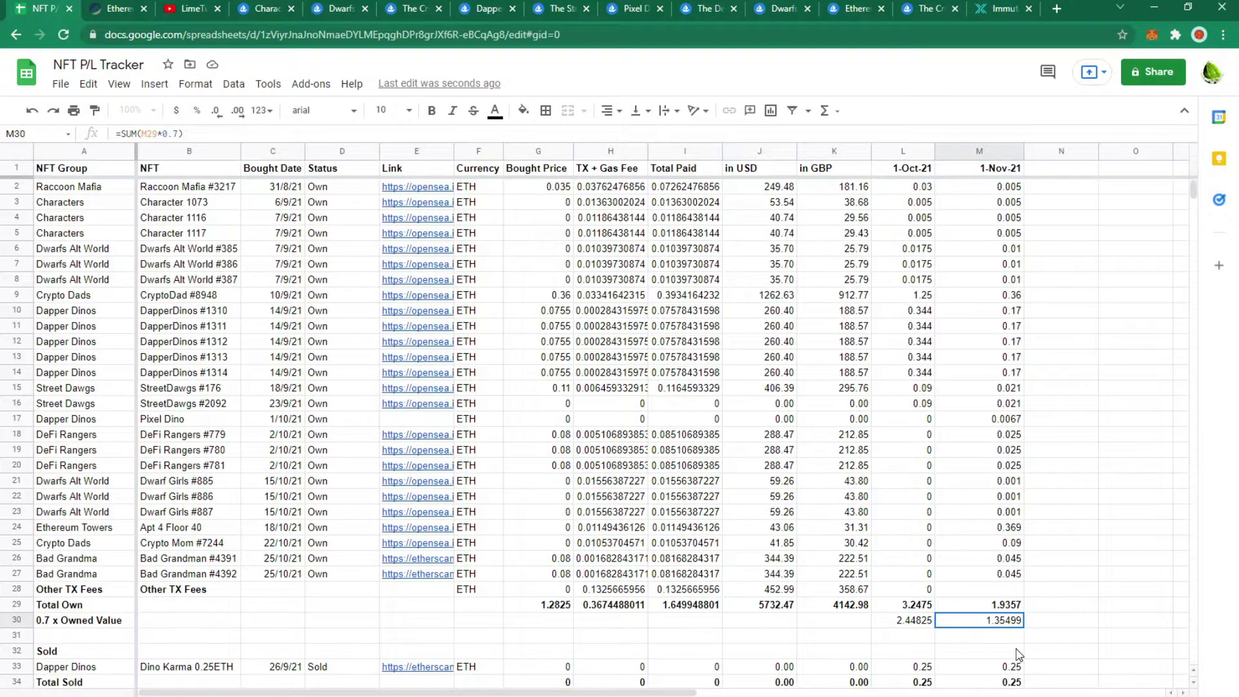
Scroll to the totals and check the Total Spent and Total Value rows for 1-Nov-21
scroll(1017, 653, down, 2)
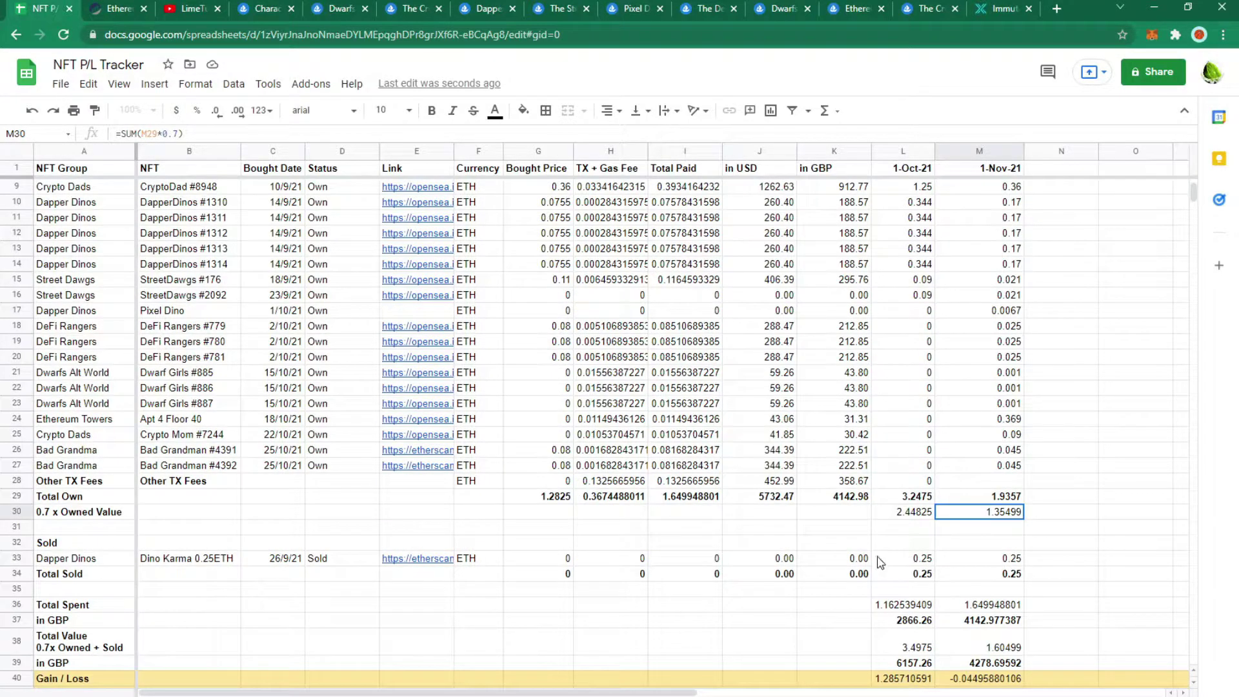
scroll(841, 568, down, 2)
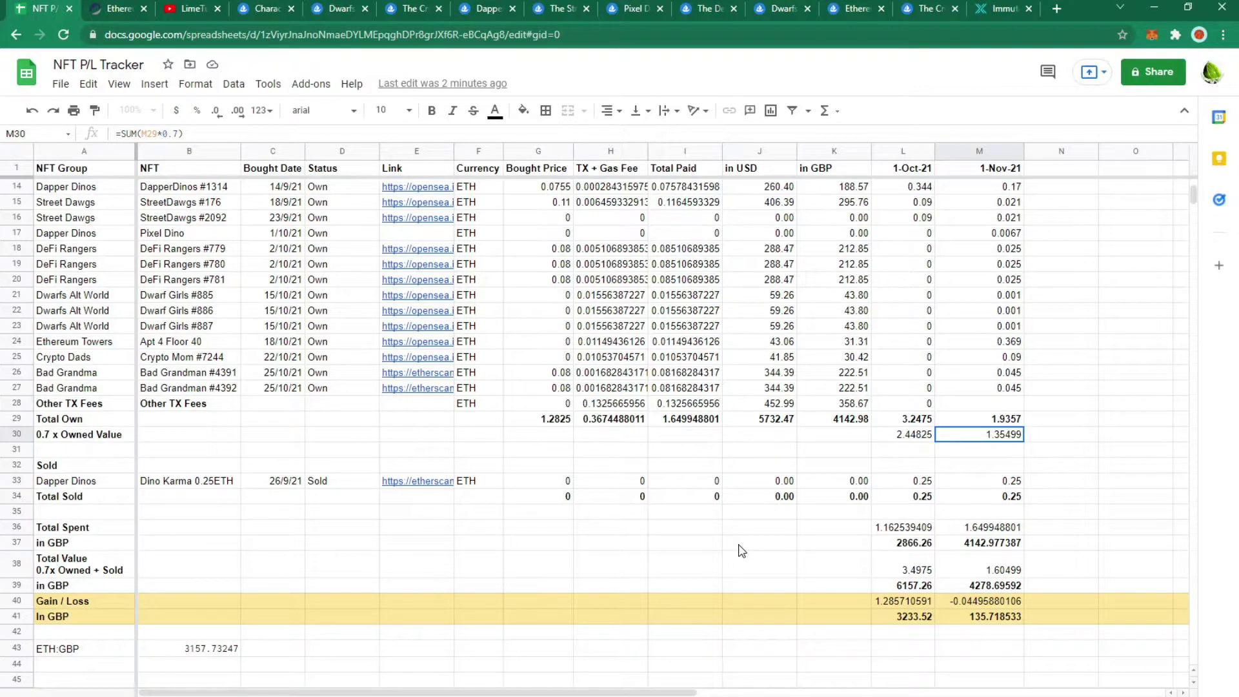
click(84, 527)
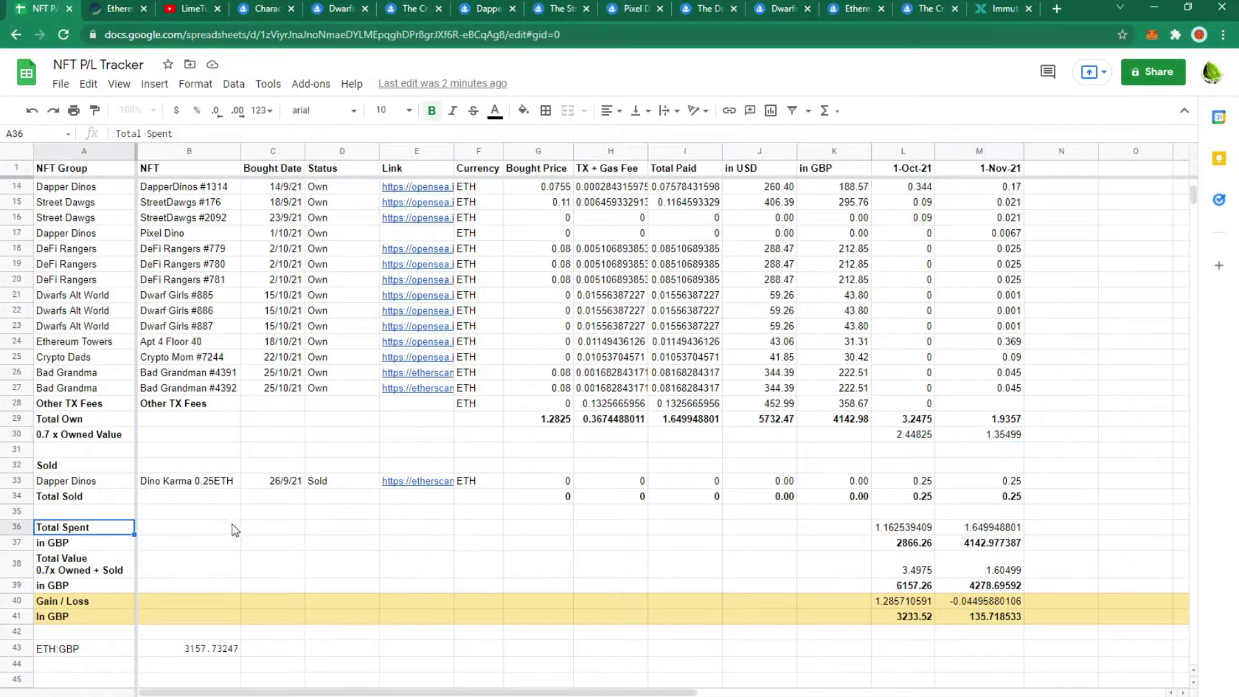
click(988, 531)
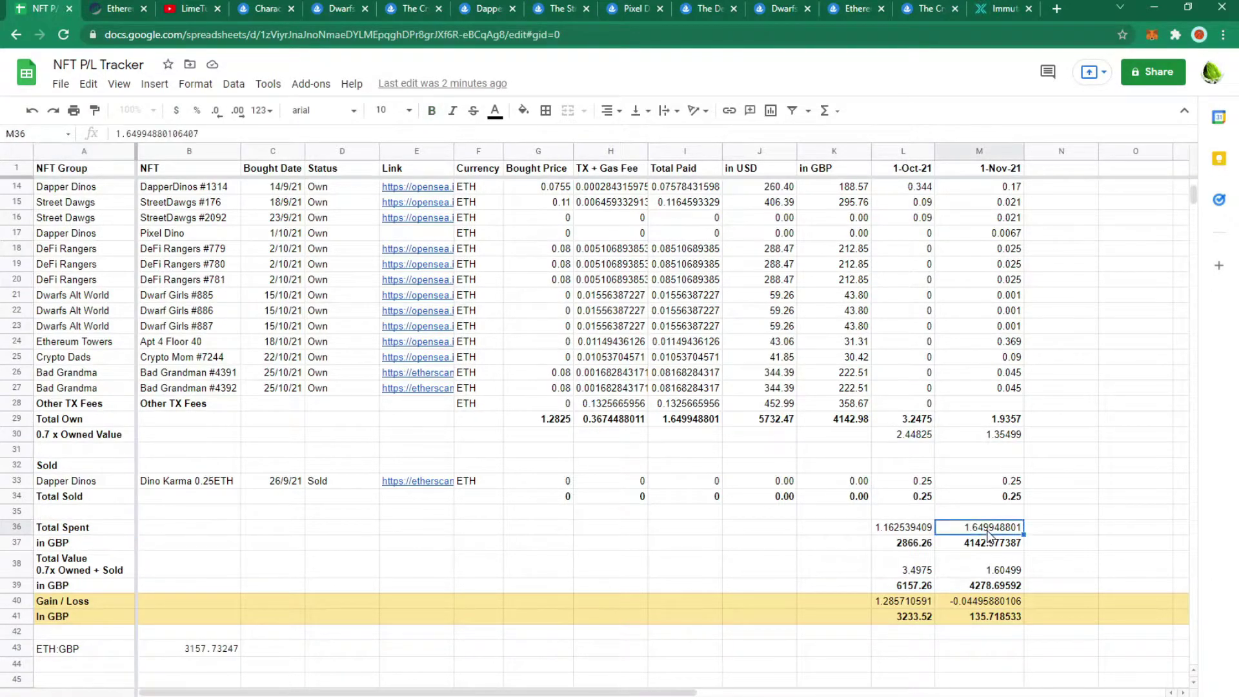
click(111, 575)
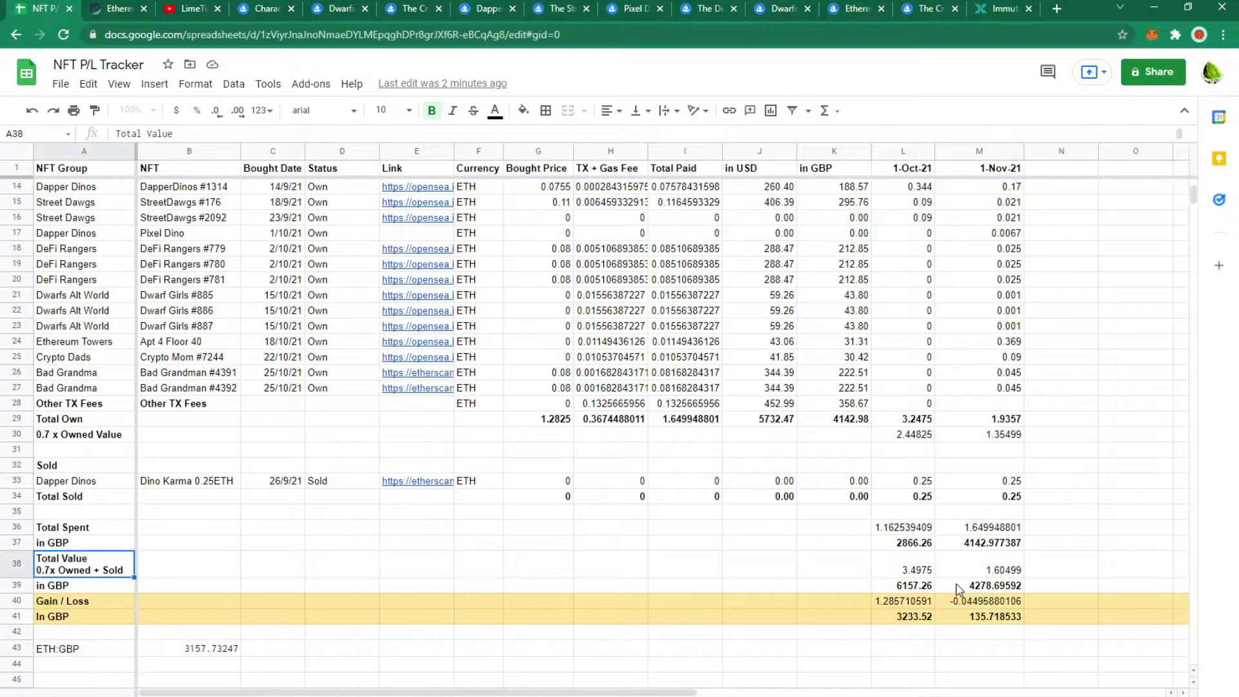
click(1018, 577)
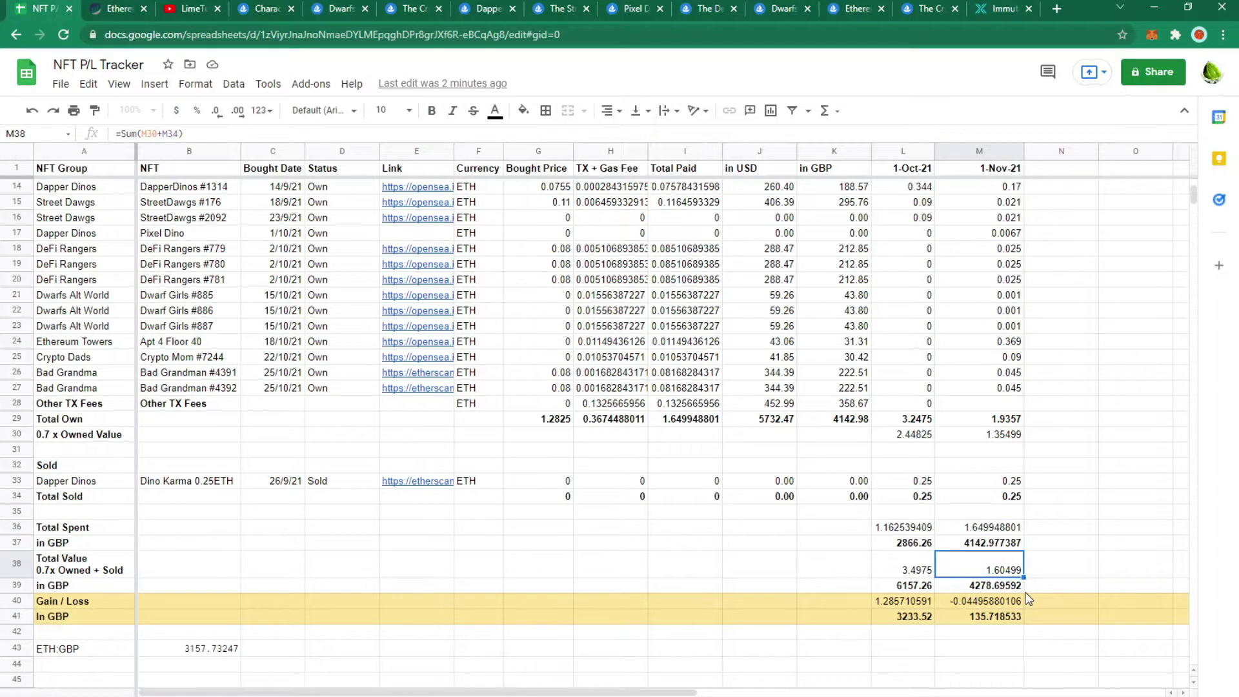
Check the 1-Nov-21 Gain / Loss, GBP value and GBP gain/loss formulas in M40, M39 and M41
click(1020, 602)
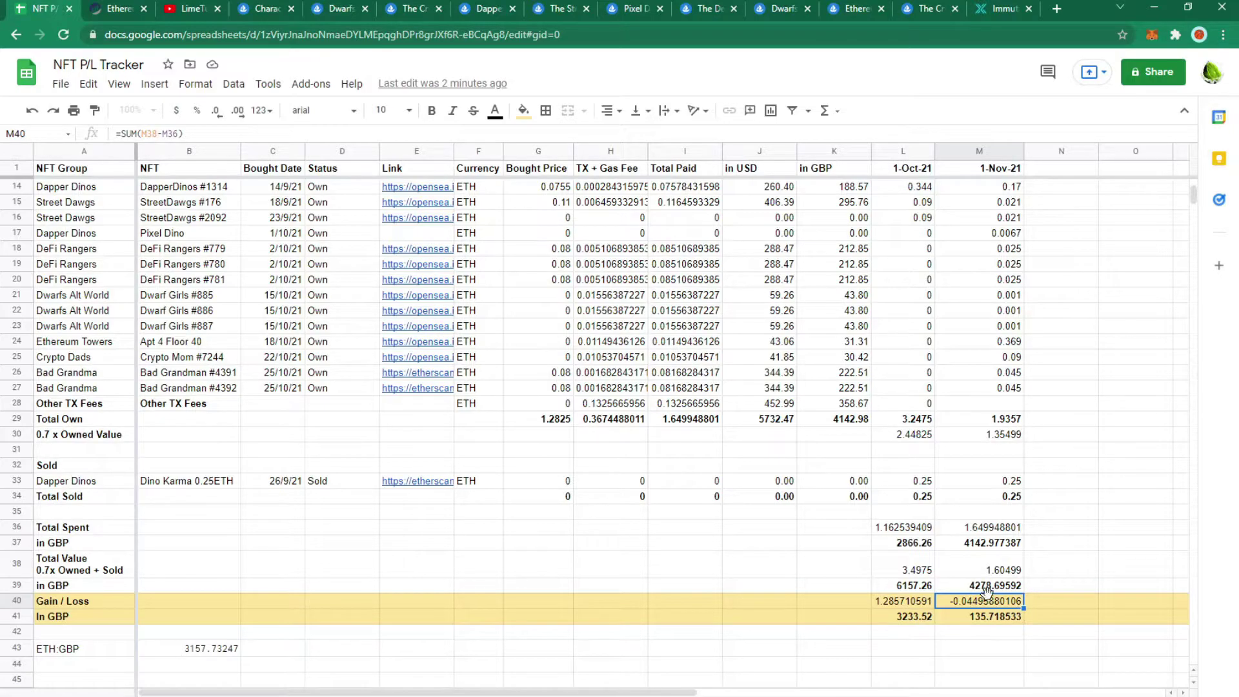
click(996, 587)
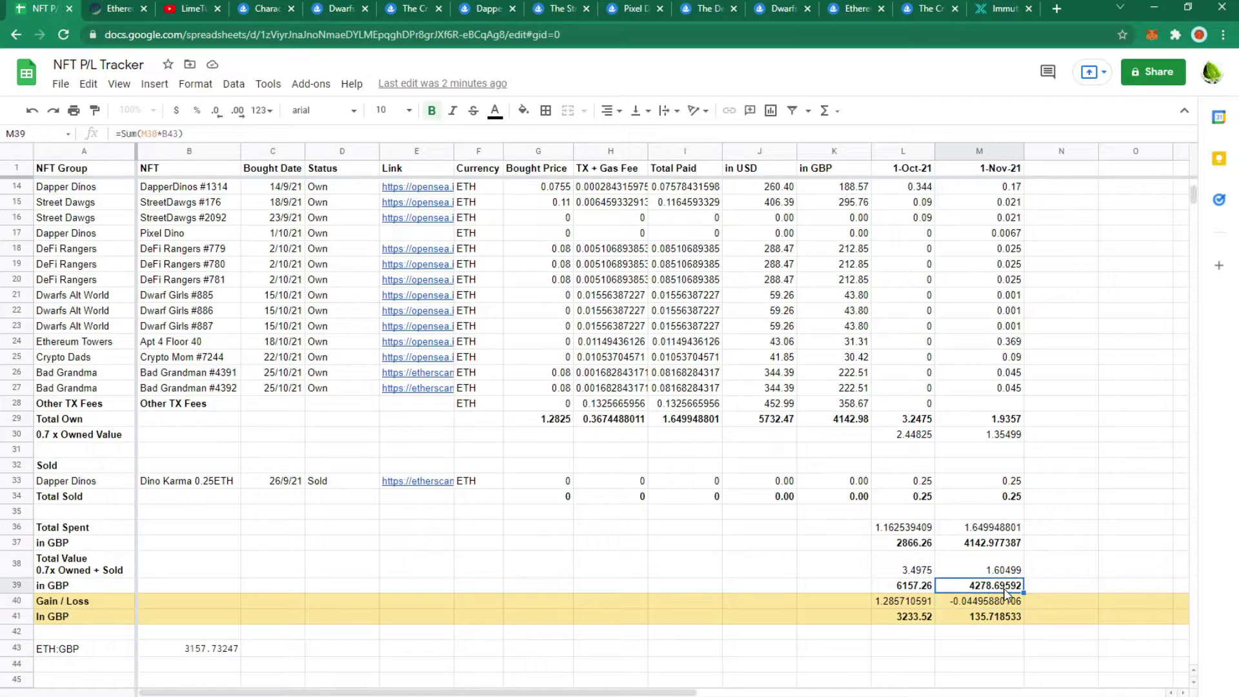
click(1004, 621)
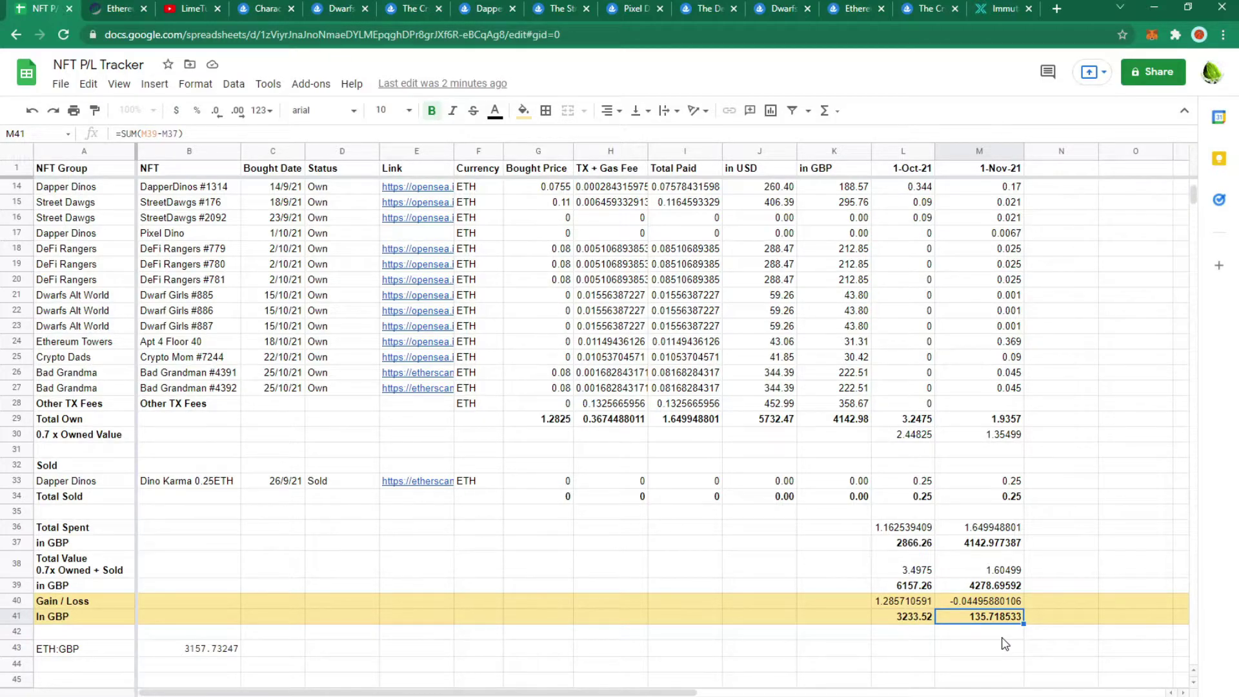
Compare with the 1-Oct-21 GBP gain/loss while the ETH:GBP rate refreshes to 3146.102817
click(893, 618)
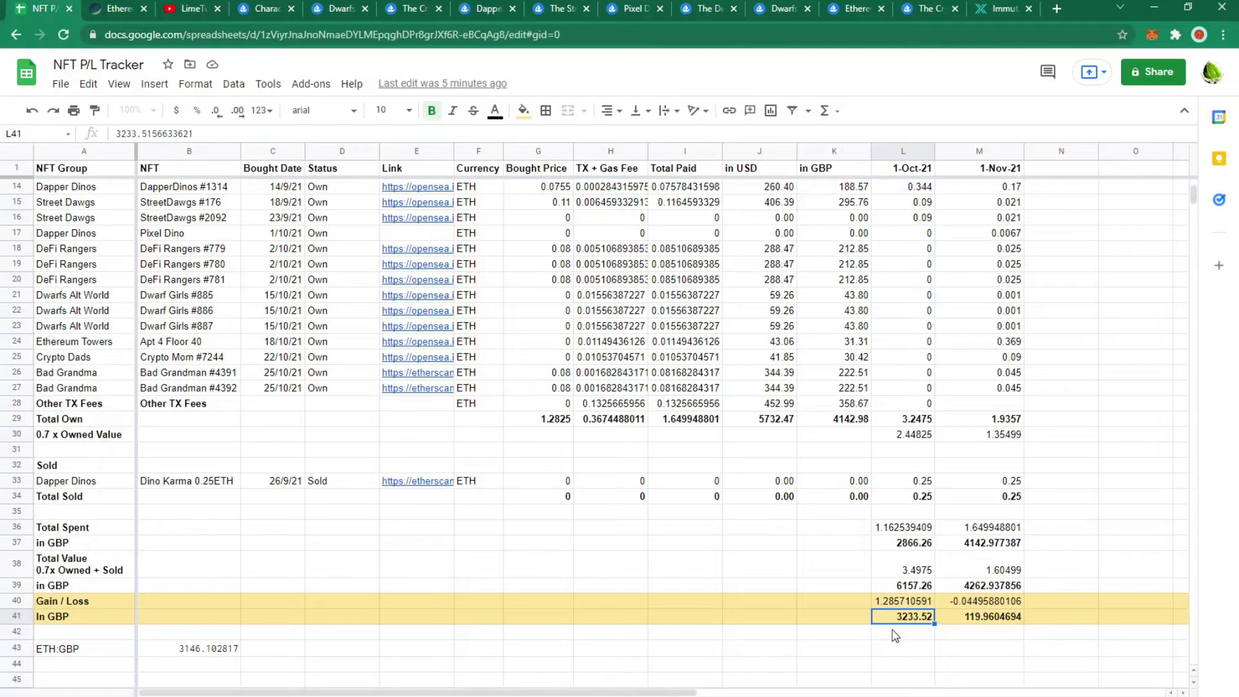
Check M41's =SUM(M39-M37) GBP gain/loss formula for 1-Nov-21
click(1004, 621)
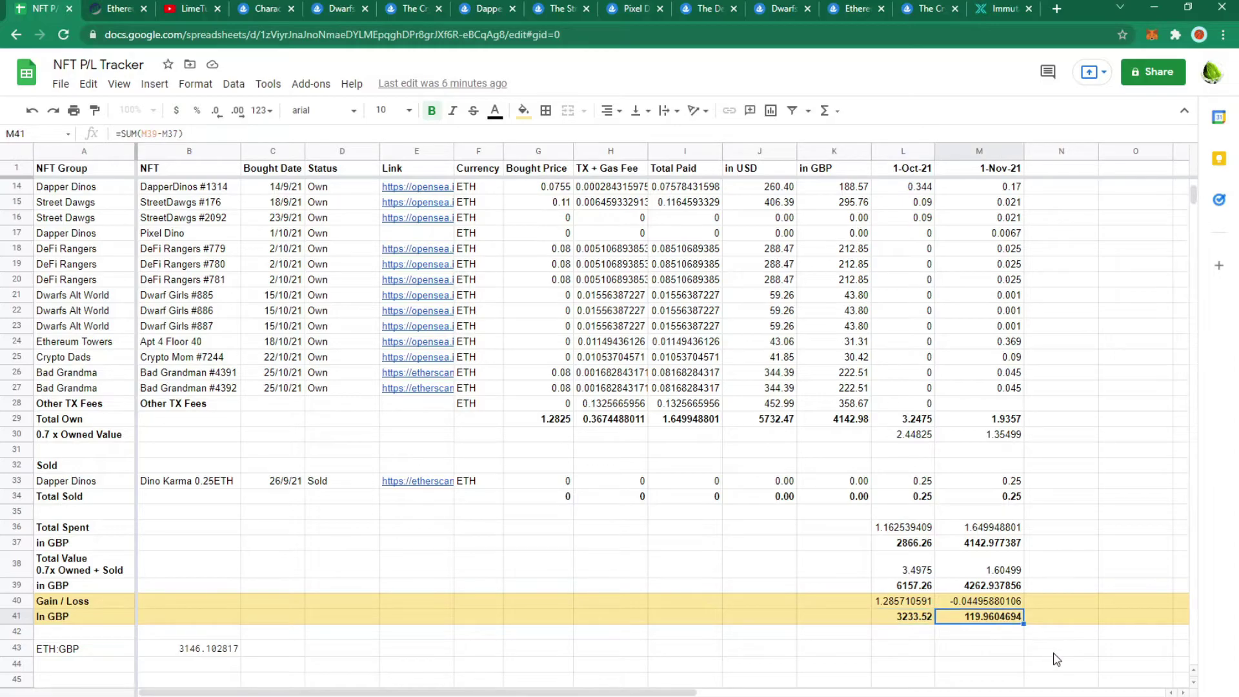